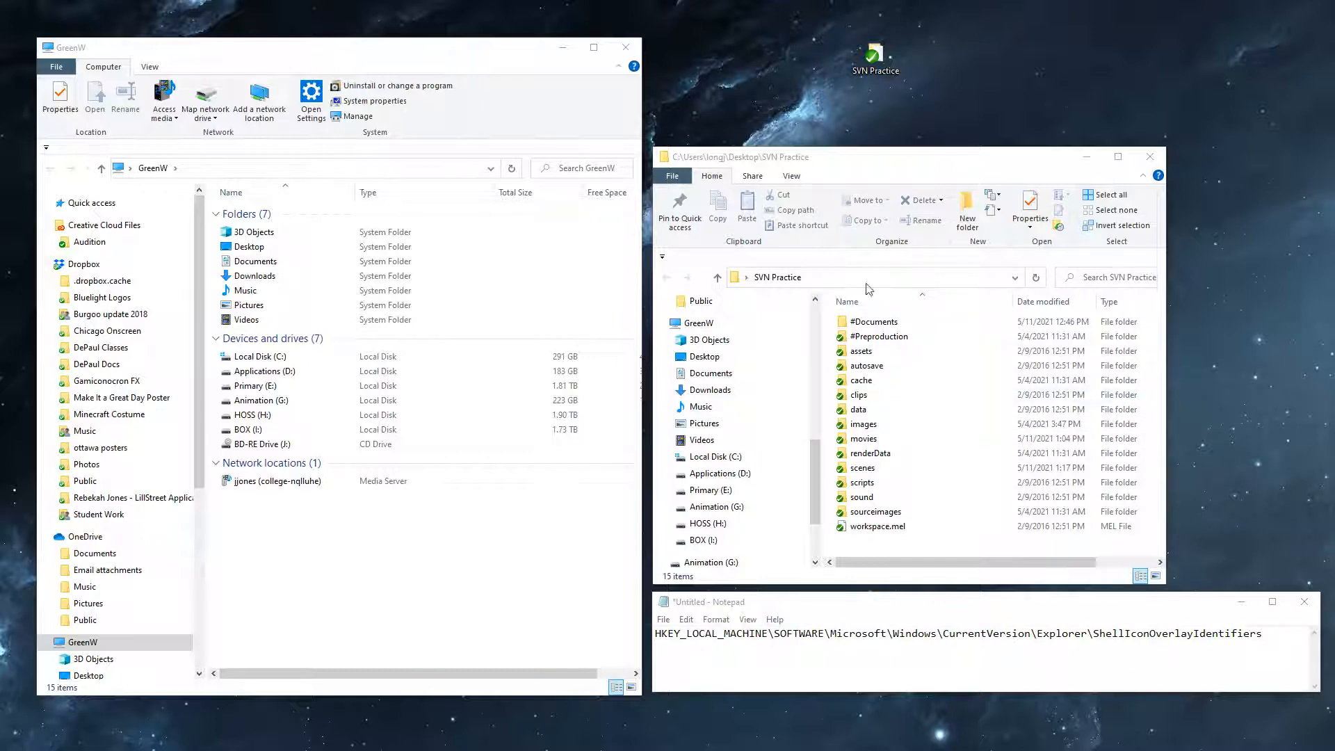
Shift the SVN Practice folder window slightly upward and place the Registry Editor window in the middle of the desktop
drag(841, 156, 839, 141)
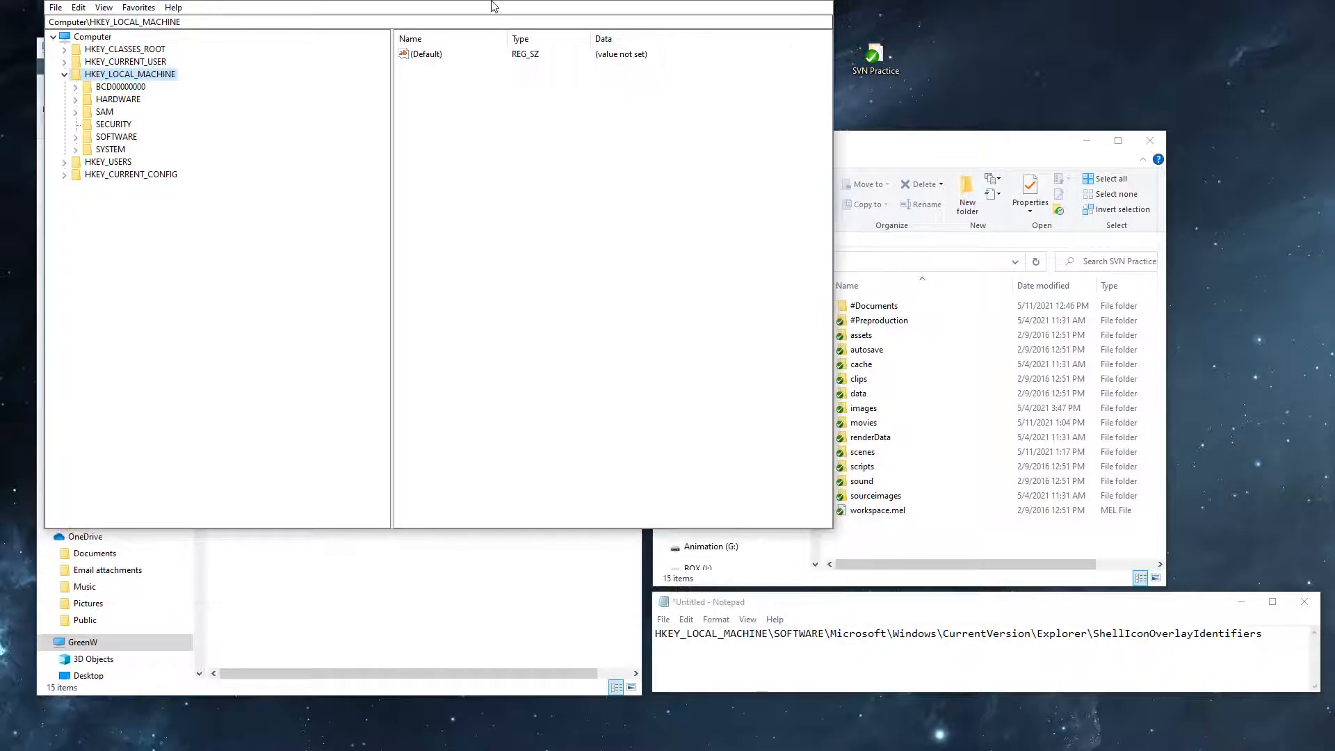
drag(495, 3, 725, 107)
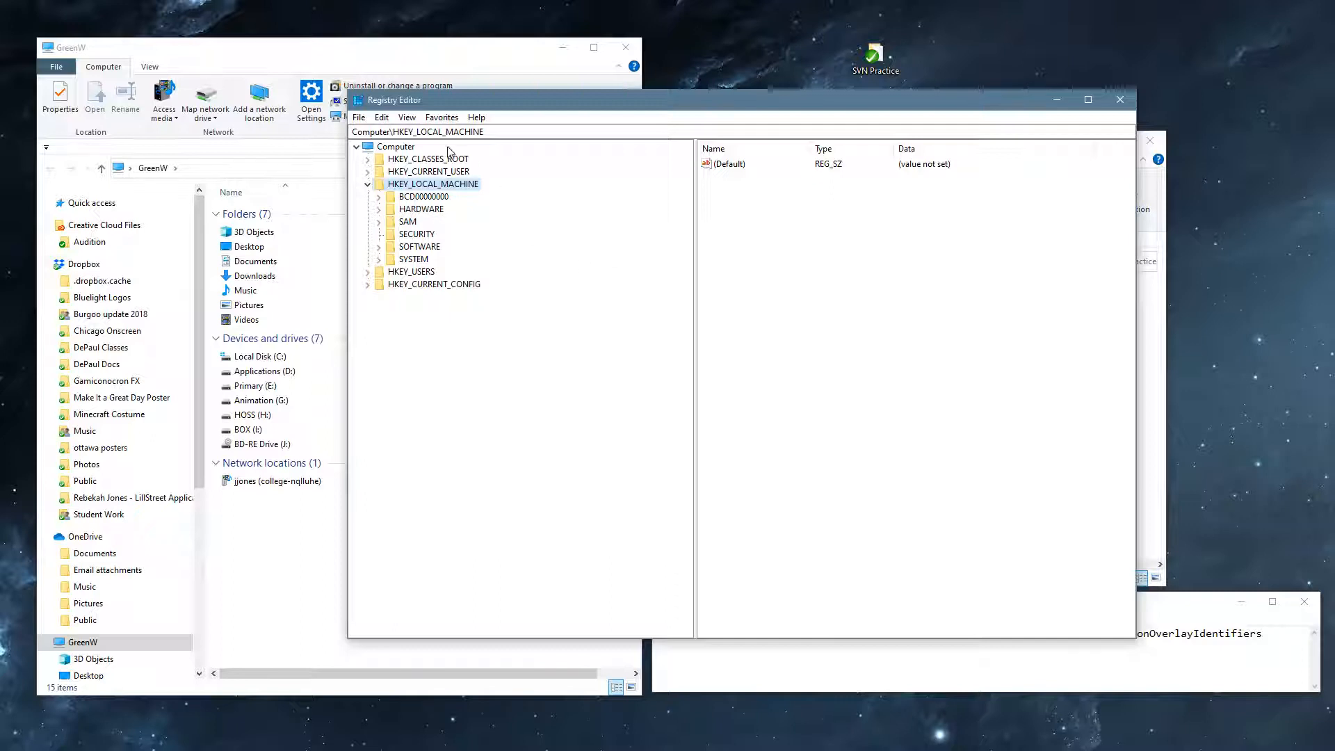
drag(531, 100, 522, 100)
Export the HKEY_LOCAL_MACHINE branch to the desktop as registryBackup and delete that backup file from the desktop
click(349, 117)
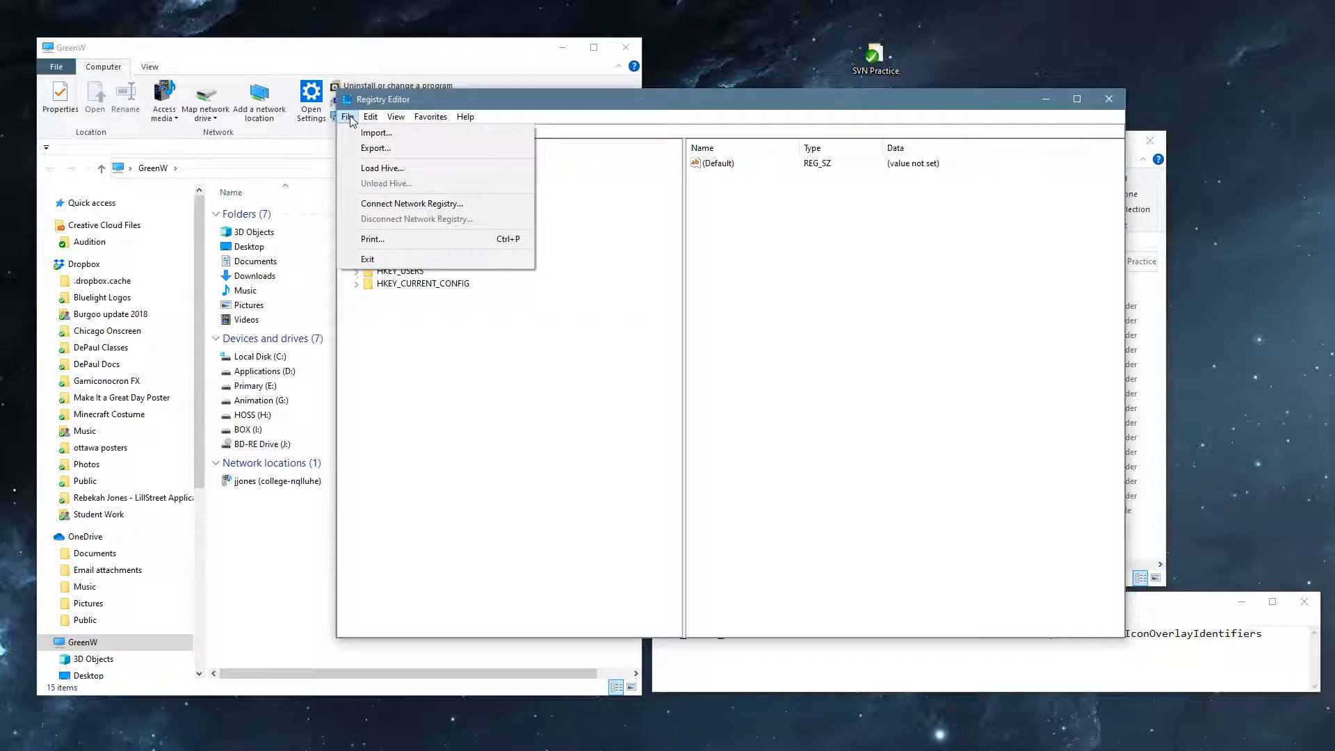
click(378, 153)
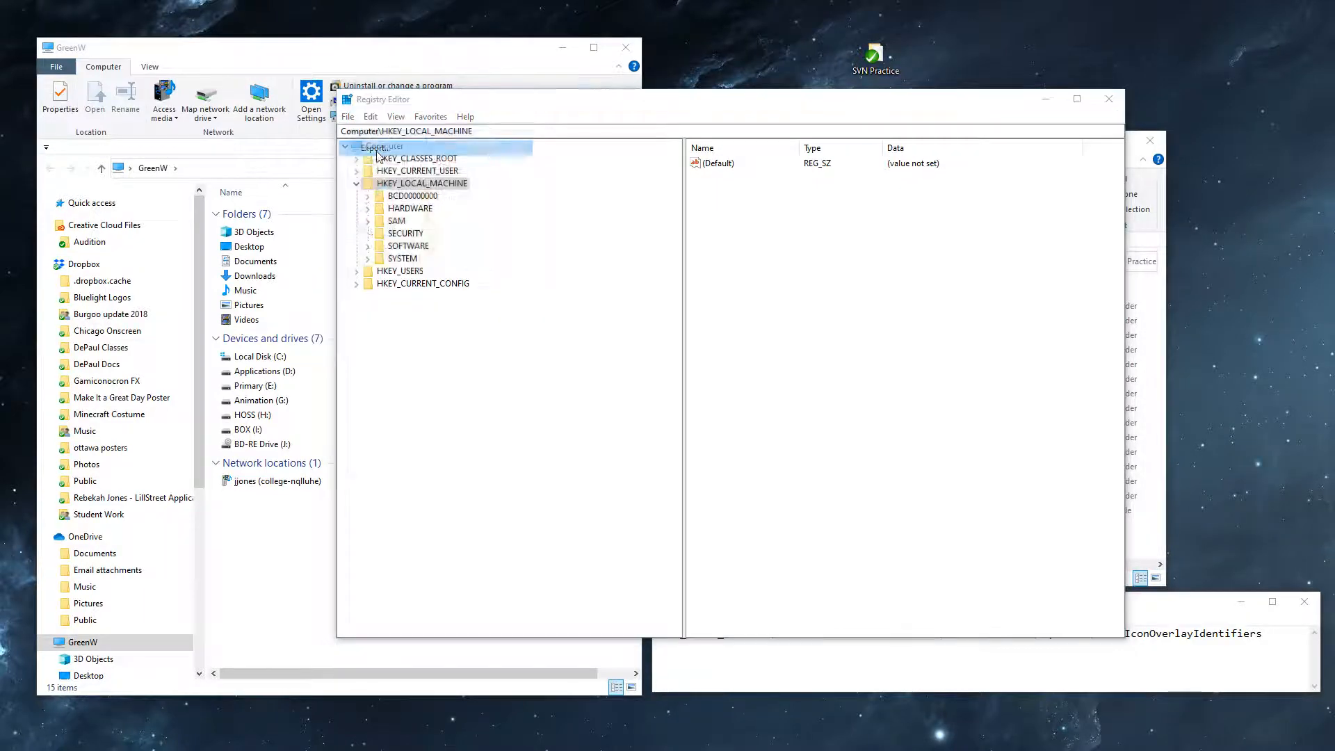
click(376, 234)
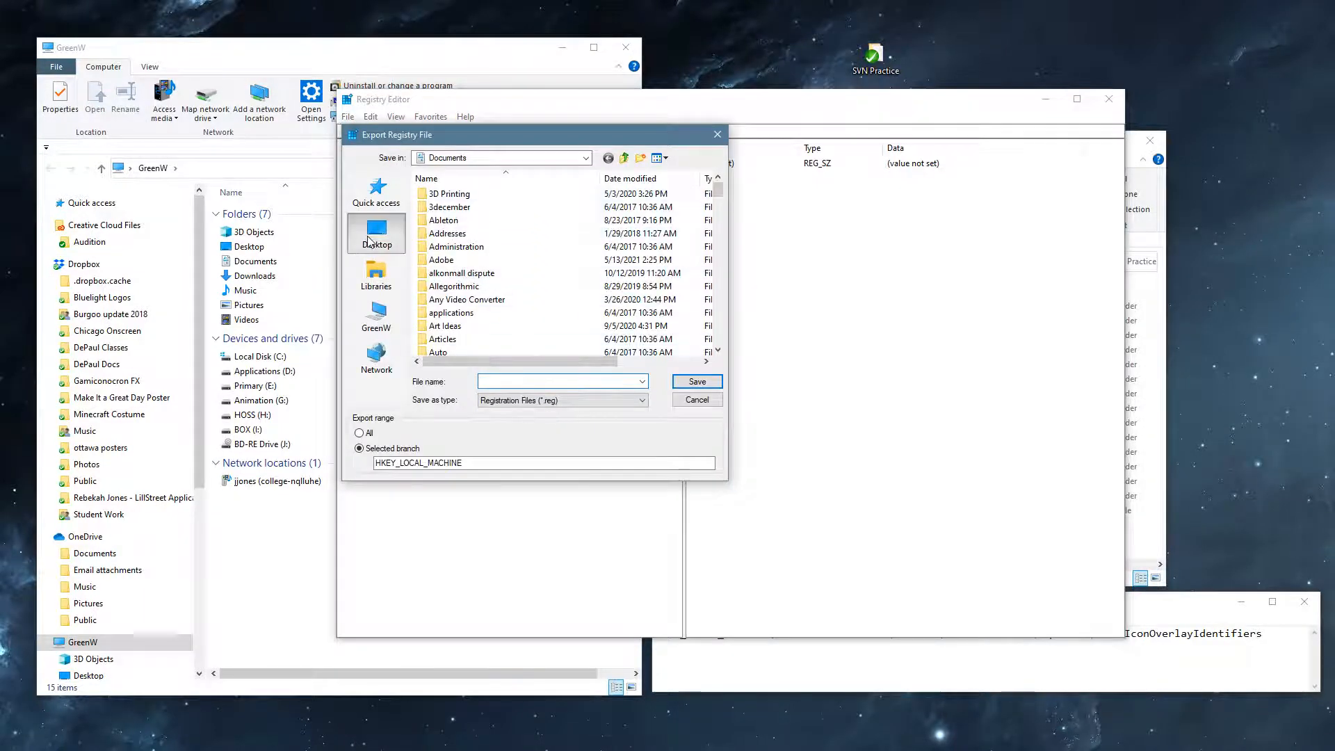
text(registryB)
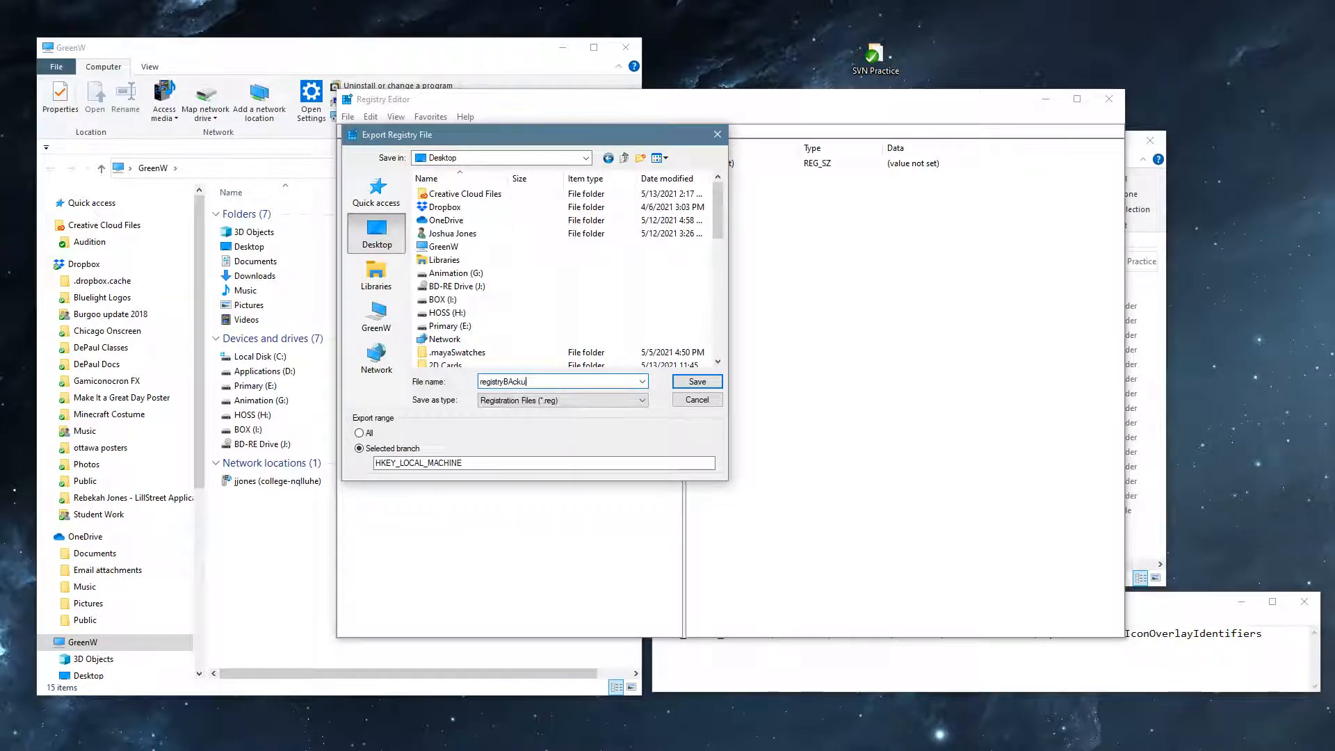
text(acklup)
click(698, 383)
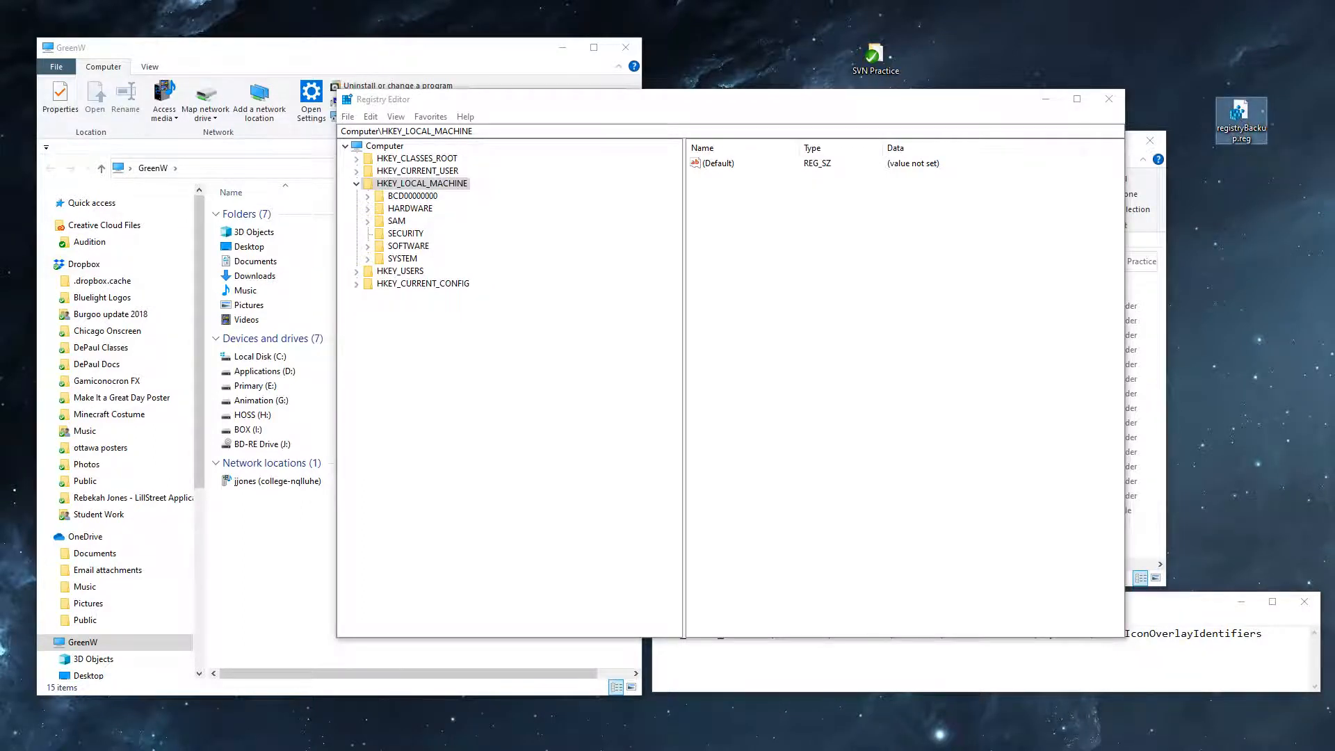
key(Delete)
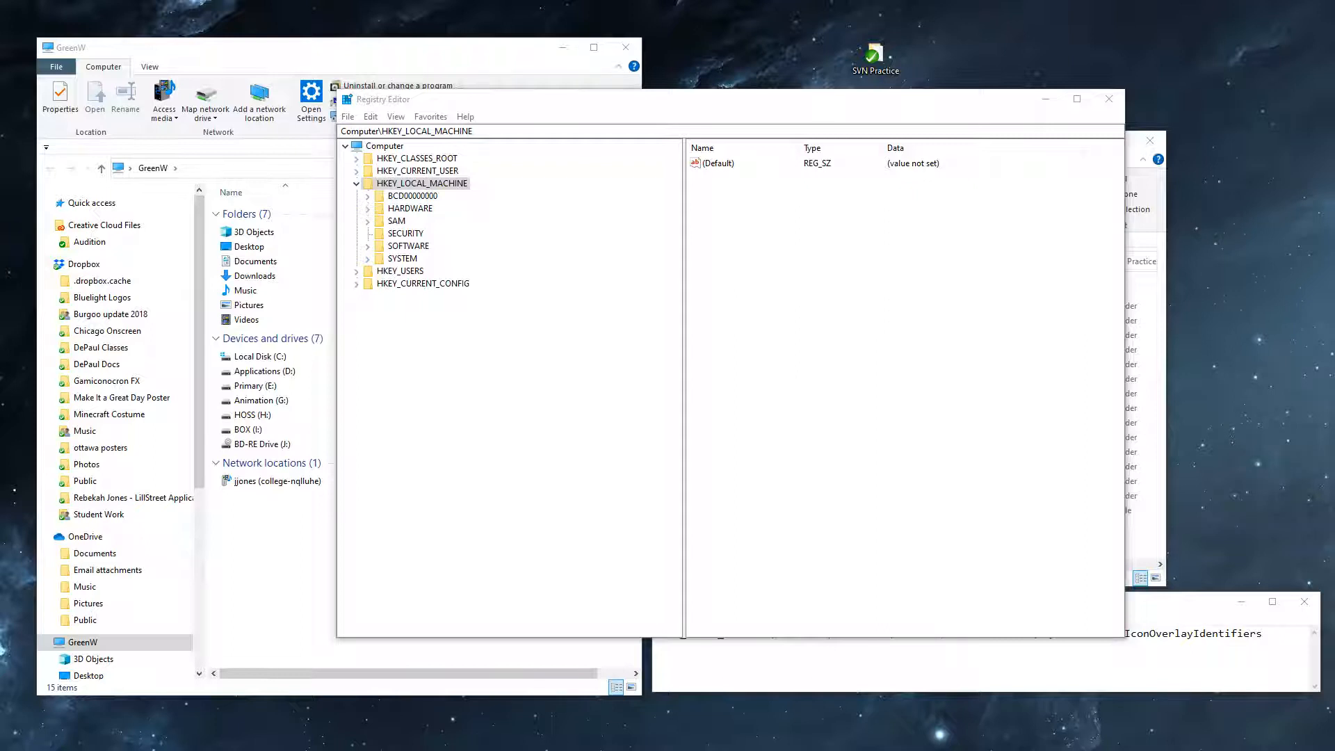
Collapse HKEY_LOCAL_MACHINE, move Registry Editor clear of Notepad and highlight the ShellIconOverlayIdentifiers path there to read it
click(357, 185)
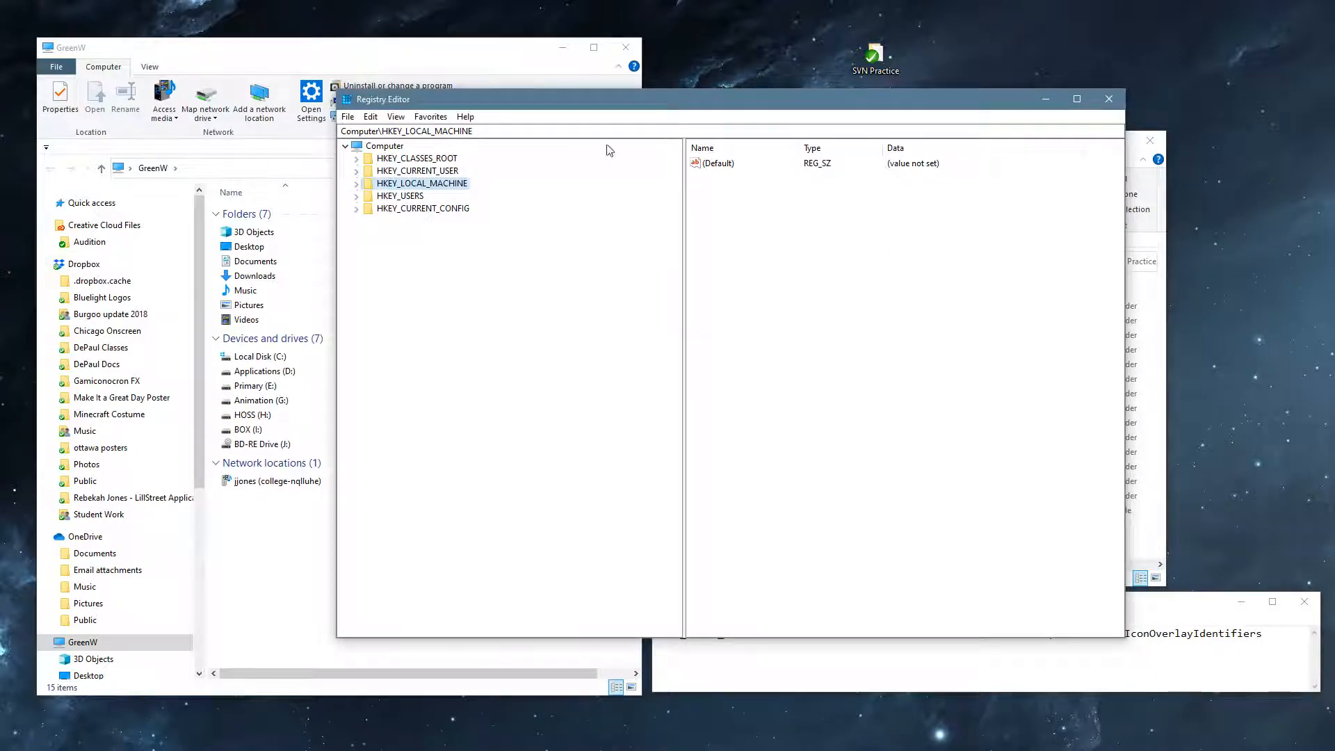
drag(598, 98, 393, 21)
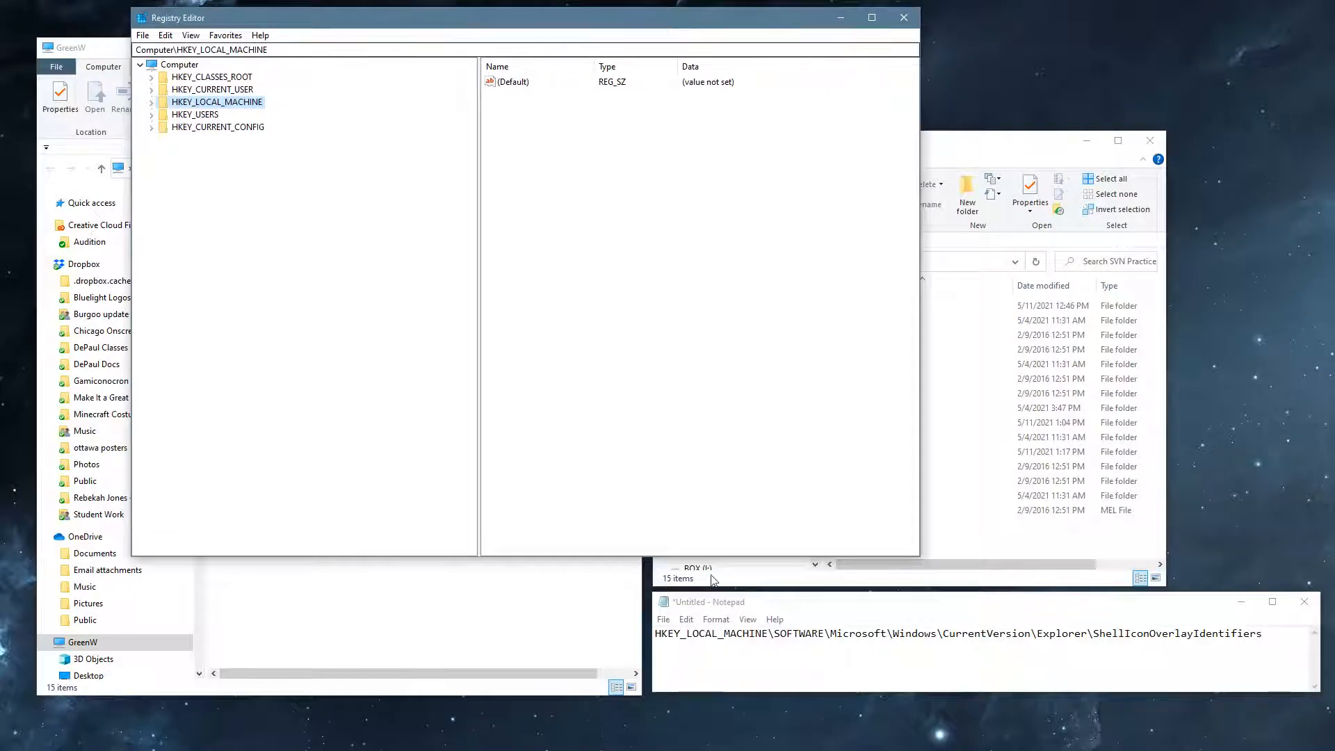
drag(659, 638, 1262, 636)
click(1119, 634)
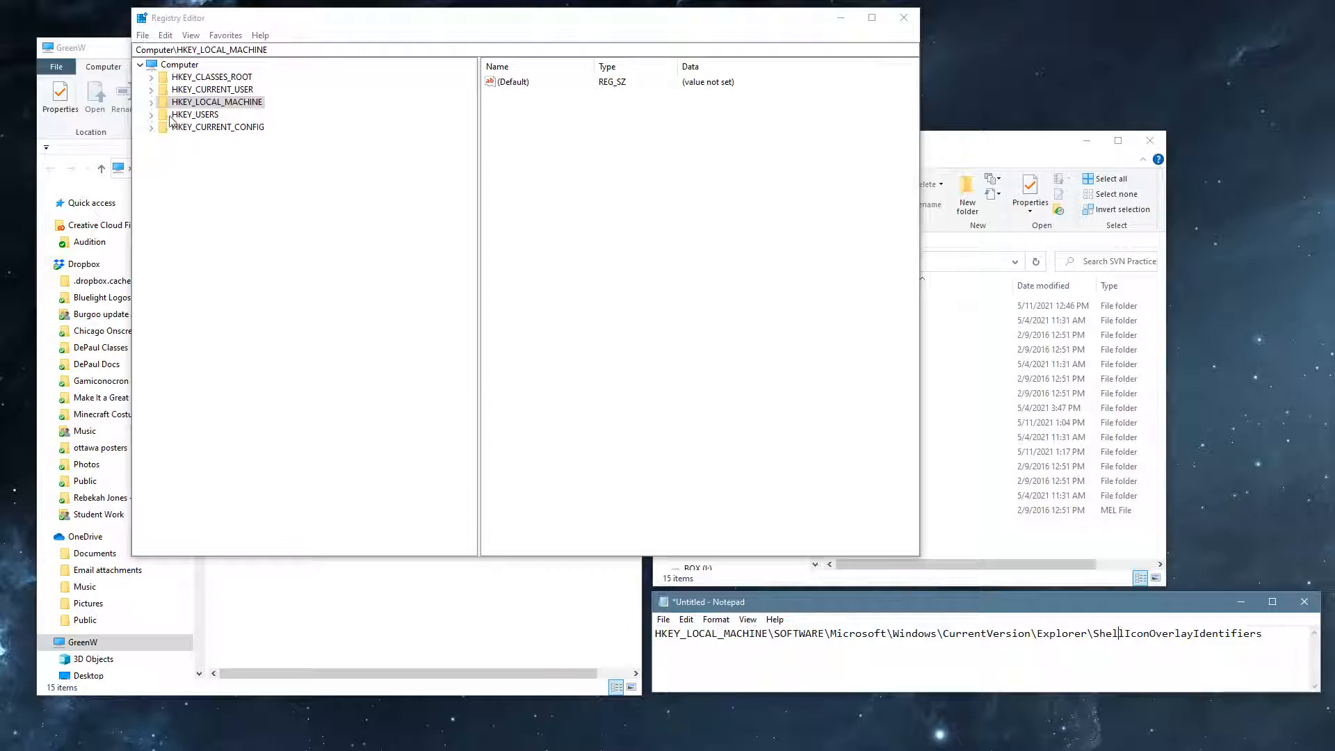
Expand the registry tree along HKEY_LOCAL_MACHINE\SOFTWARE\Microsoft\Windows\CurrentVersion
click(151, 103)
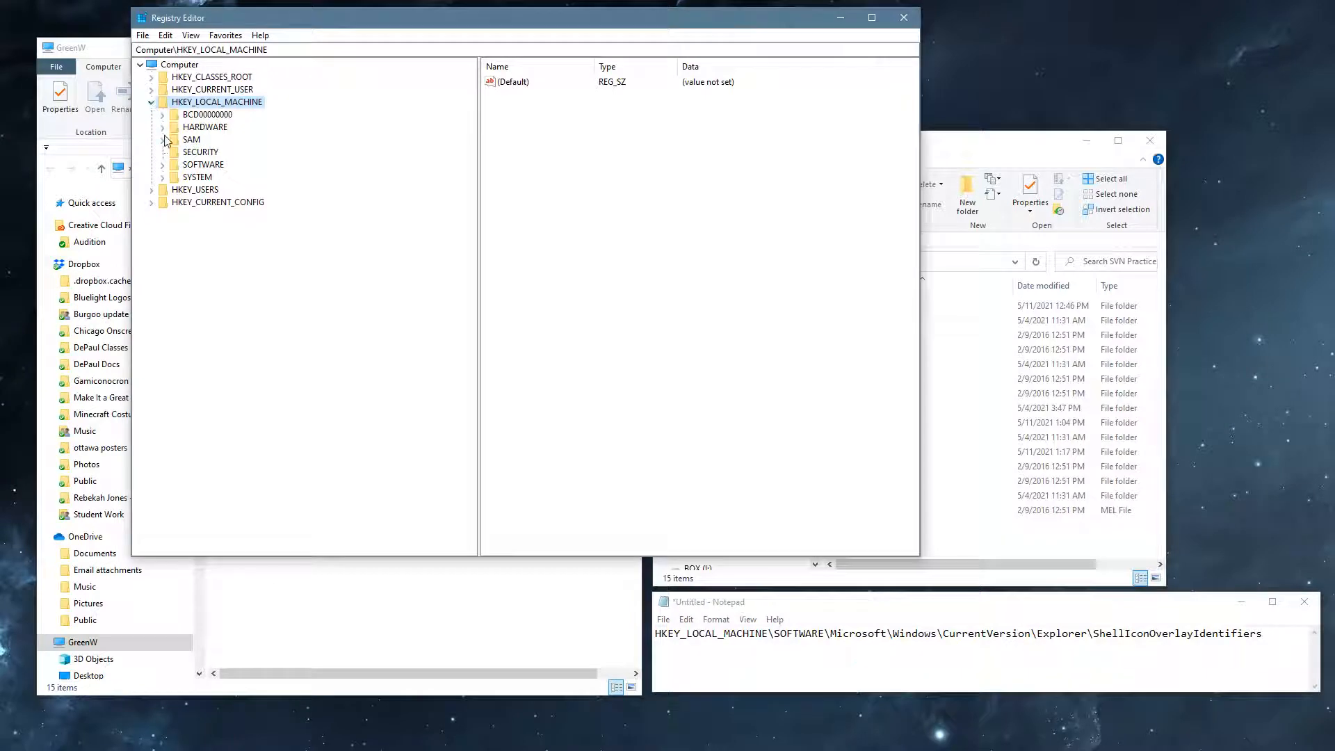
click(162, 165)
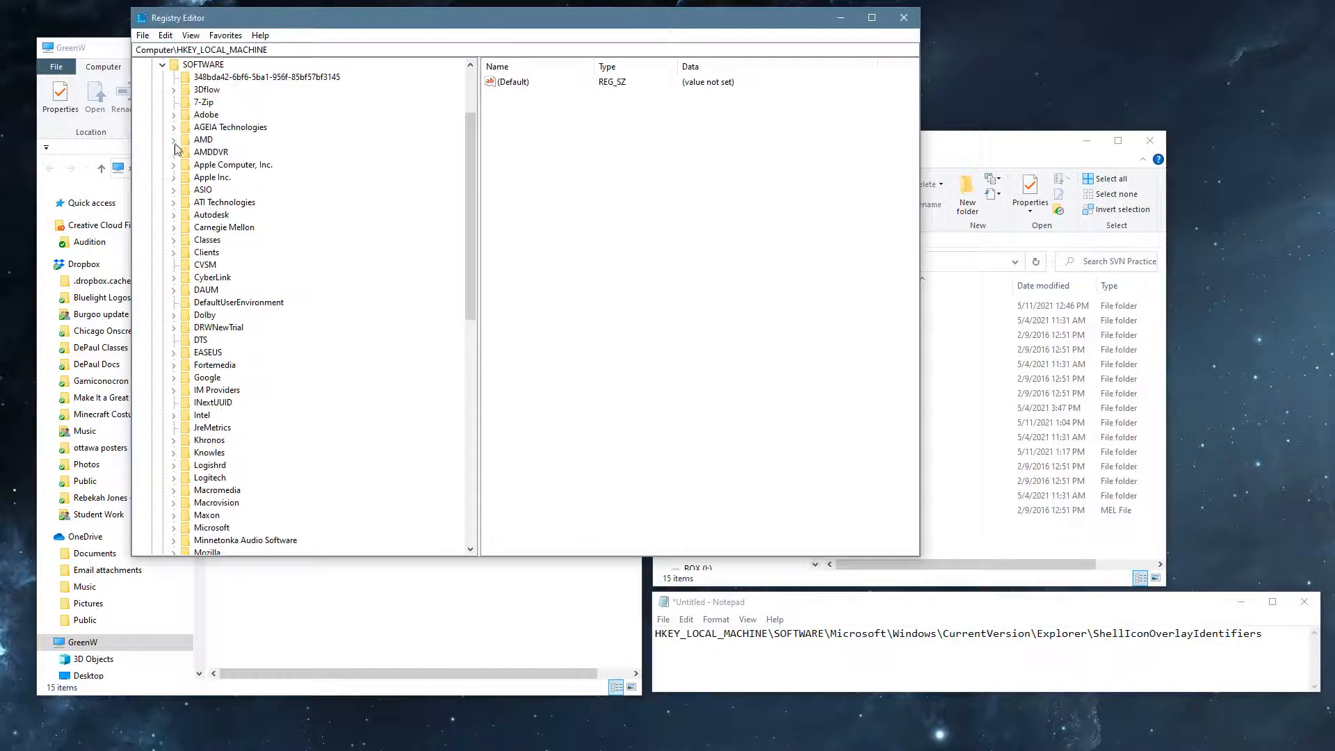
click(174, 527)
scroll(241, 473, down, 4)
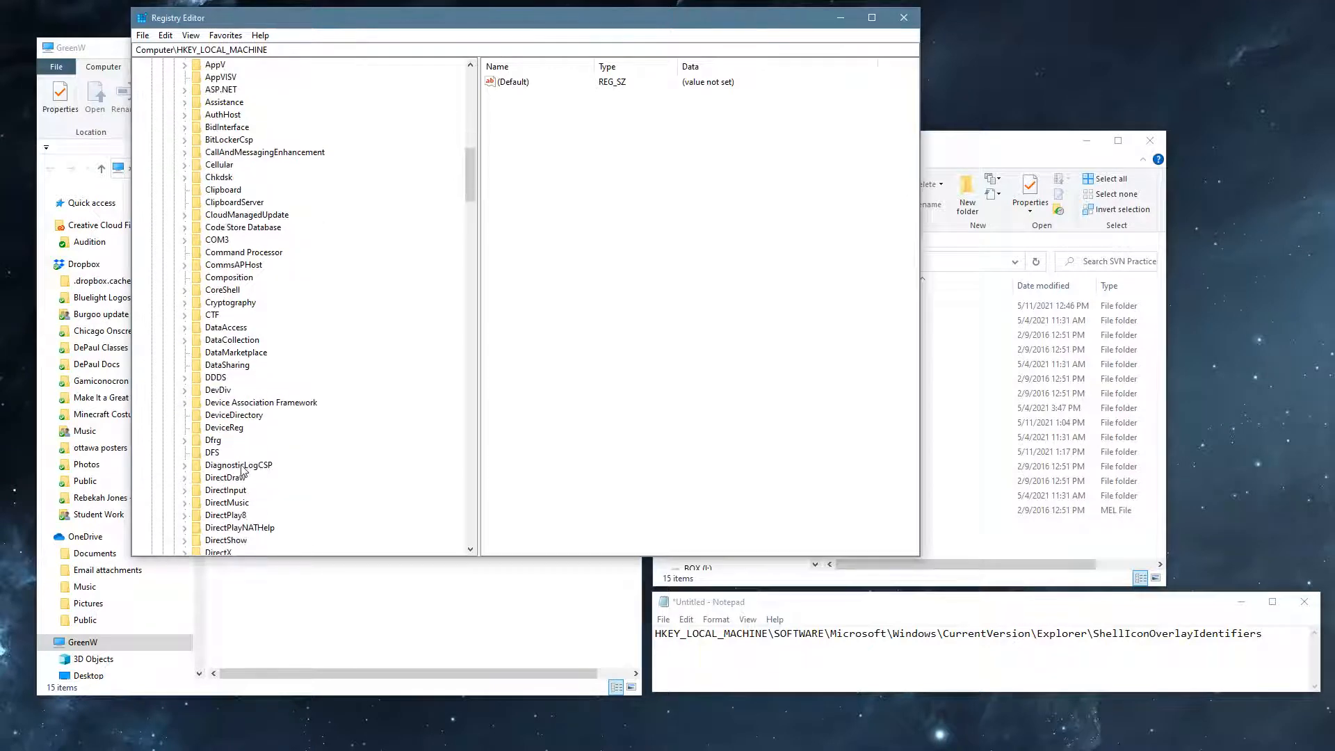
key(w)
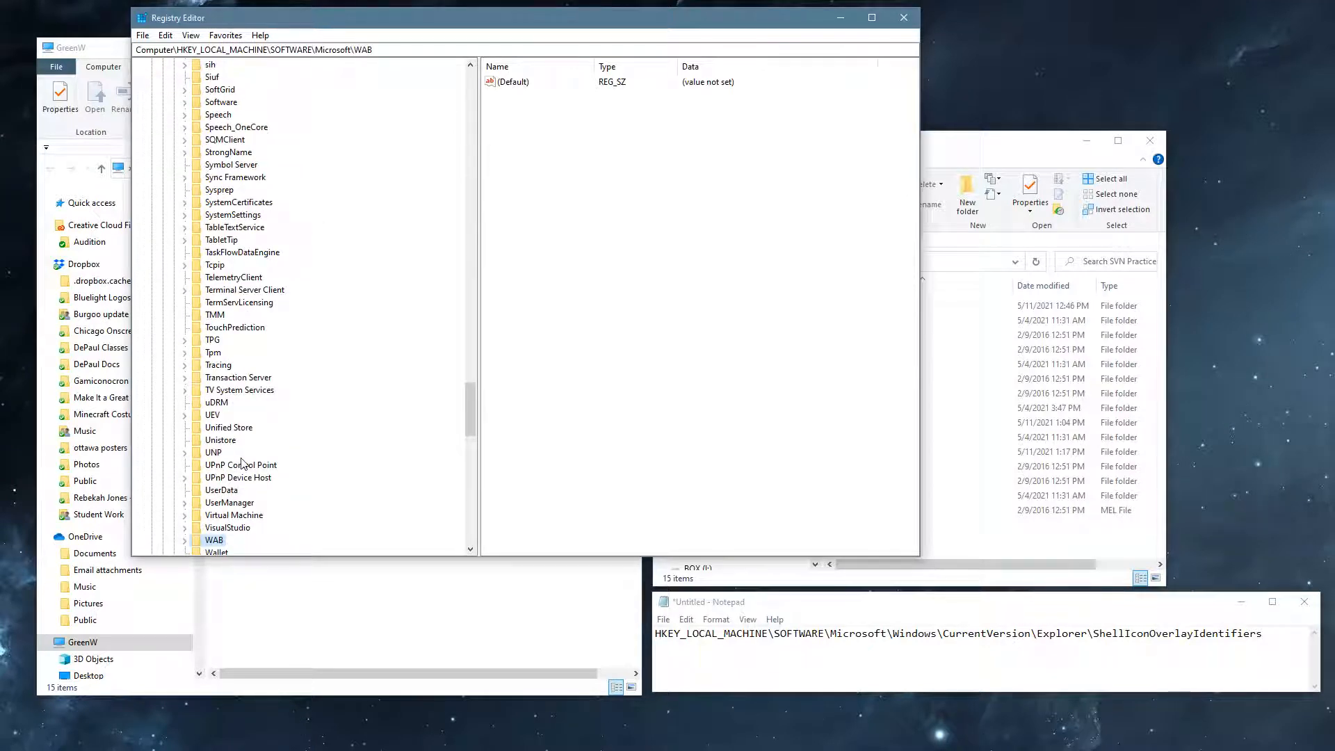
scroll(243, 463, down, 6)
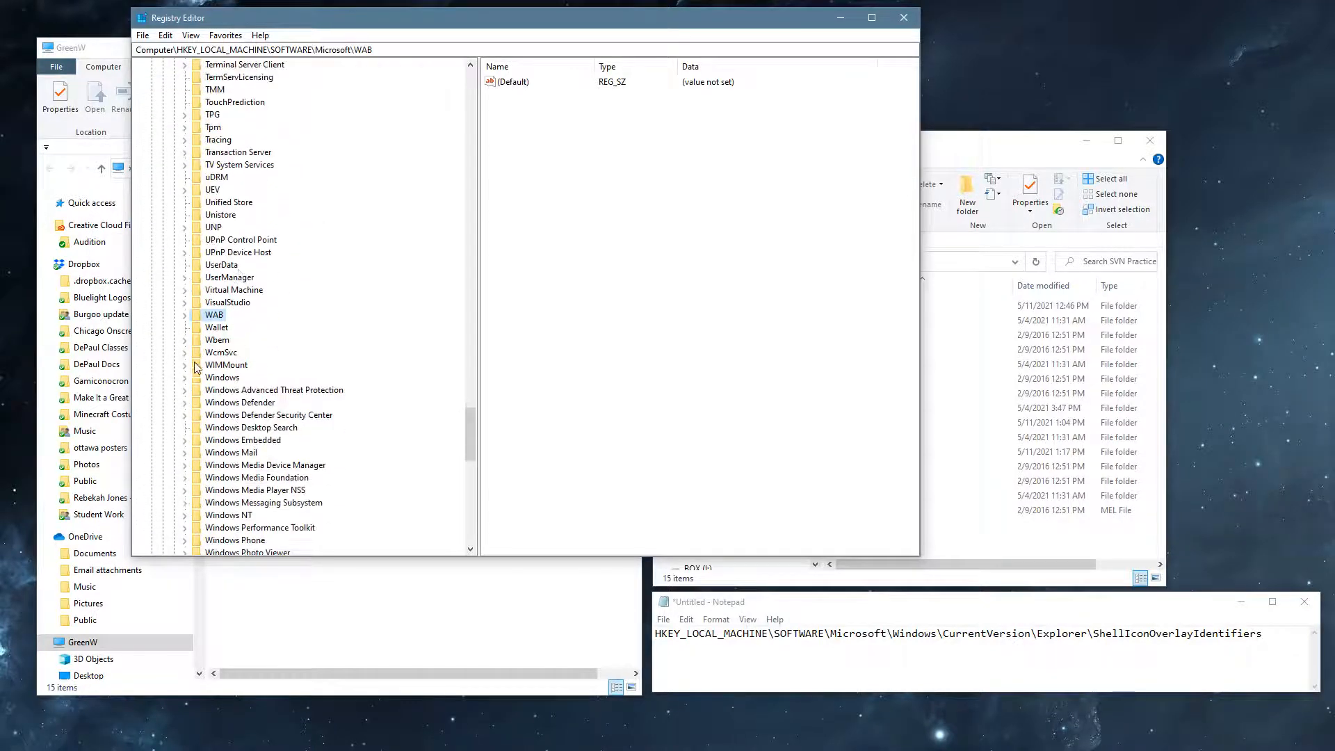
click(184, 378)
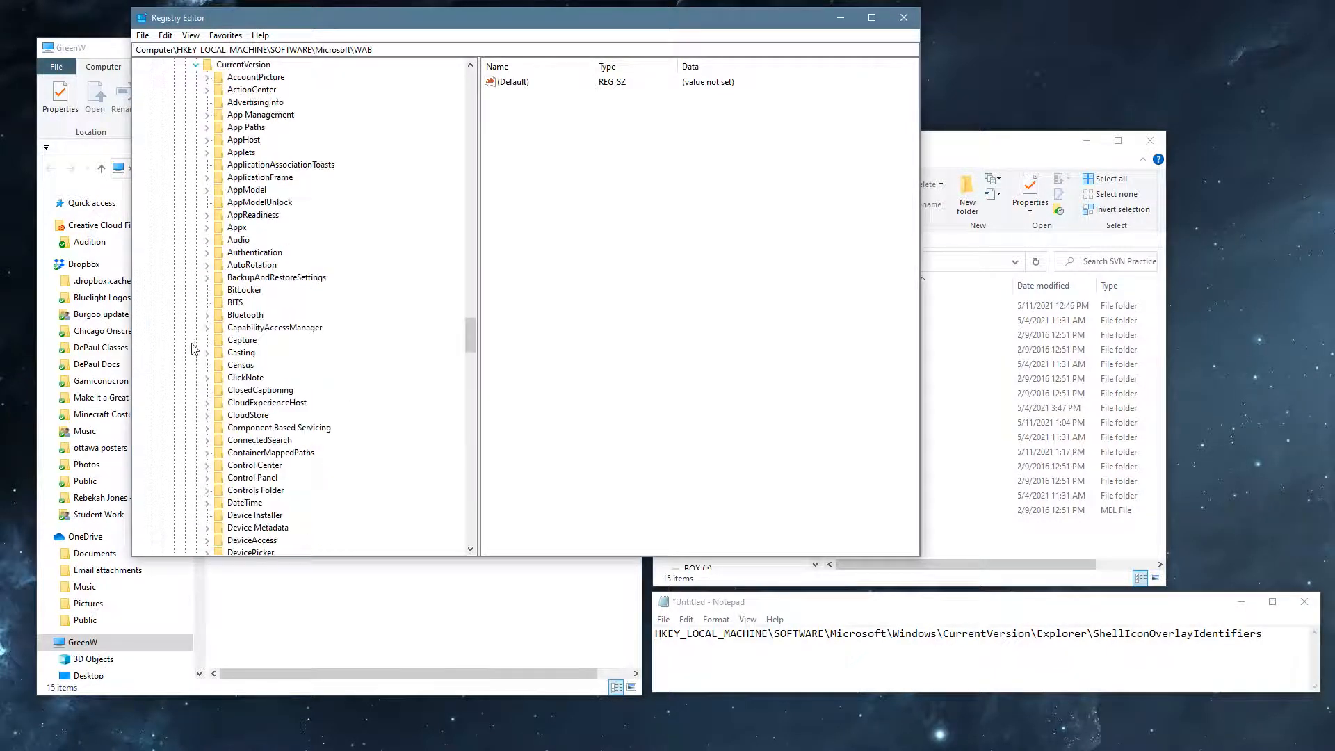
click(195, 340)
Expand the Explorer key under CurrentVersion and its ShellIconOverlayIdentifiers subkey to list the overlay entries
scroll(235, 416, down, 11)
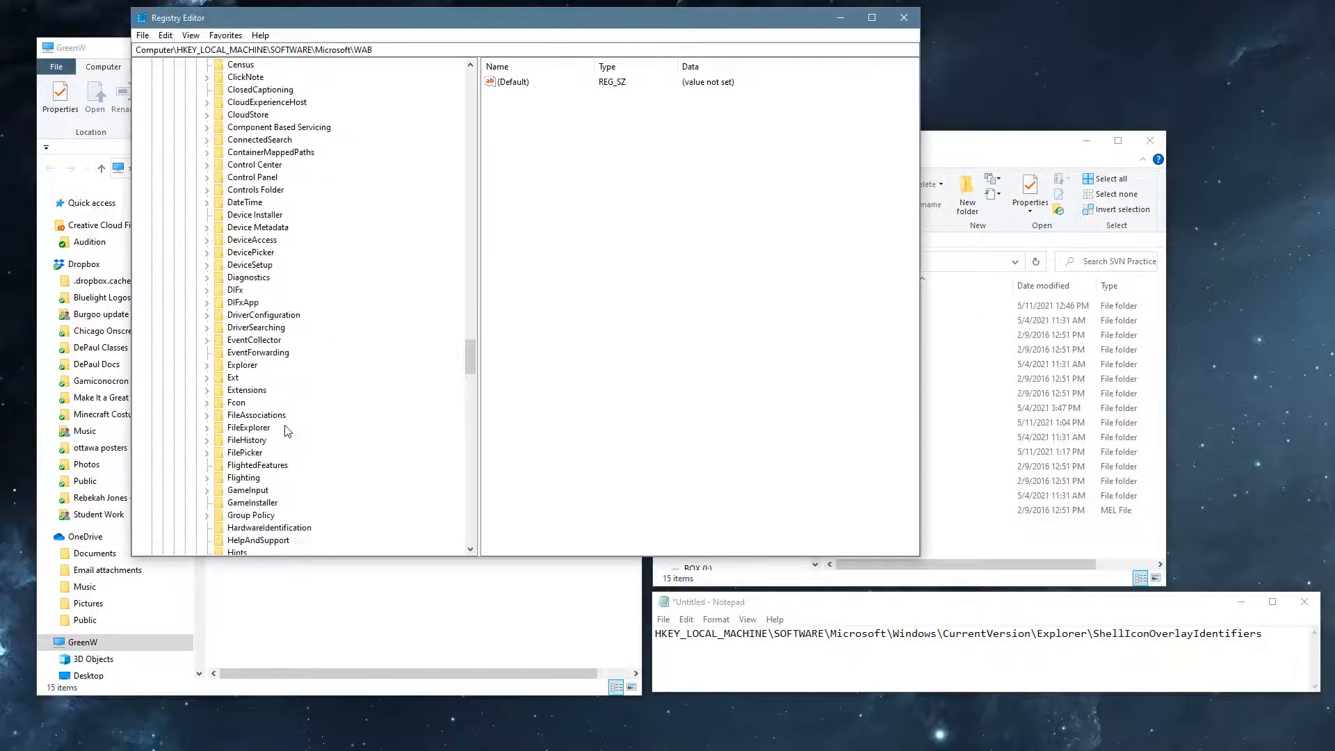
click(242, 252)
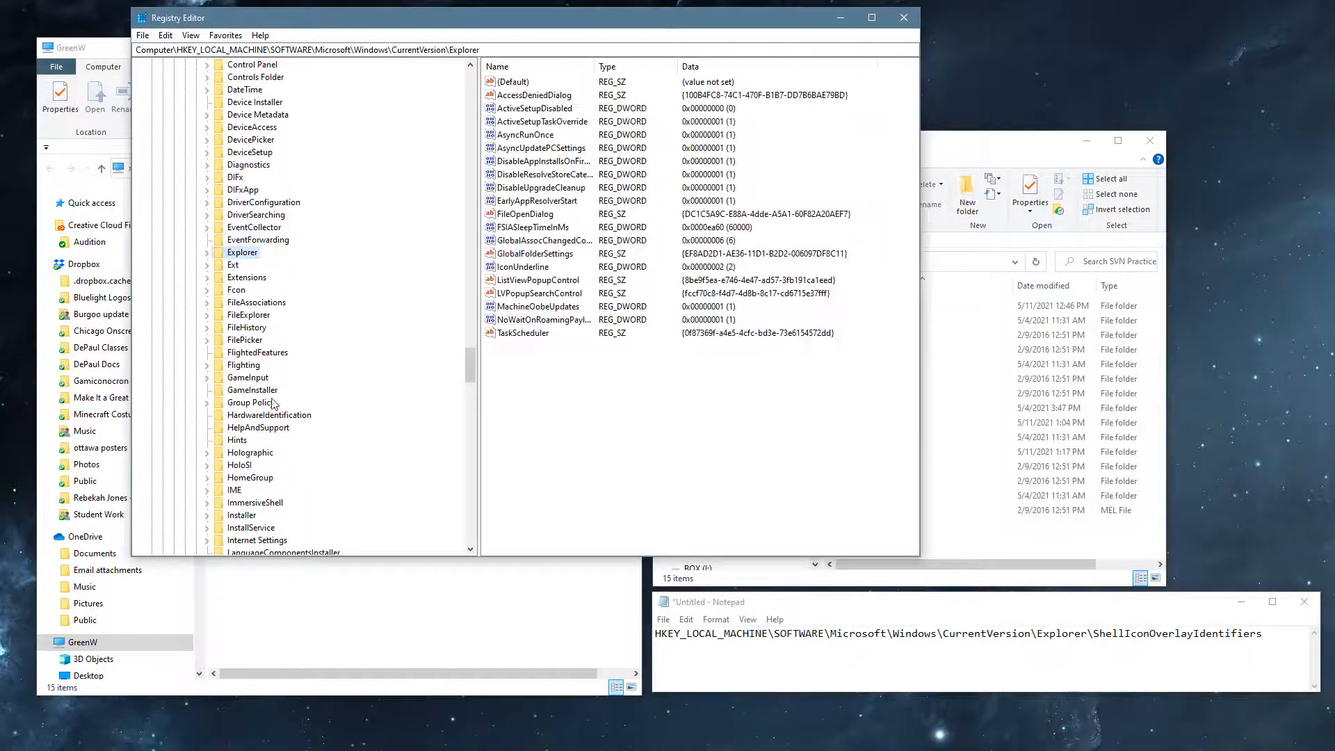
click(207, 253)
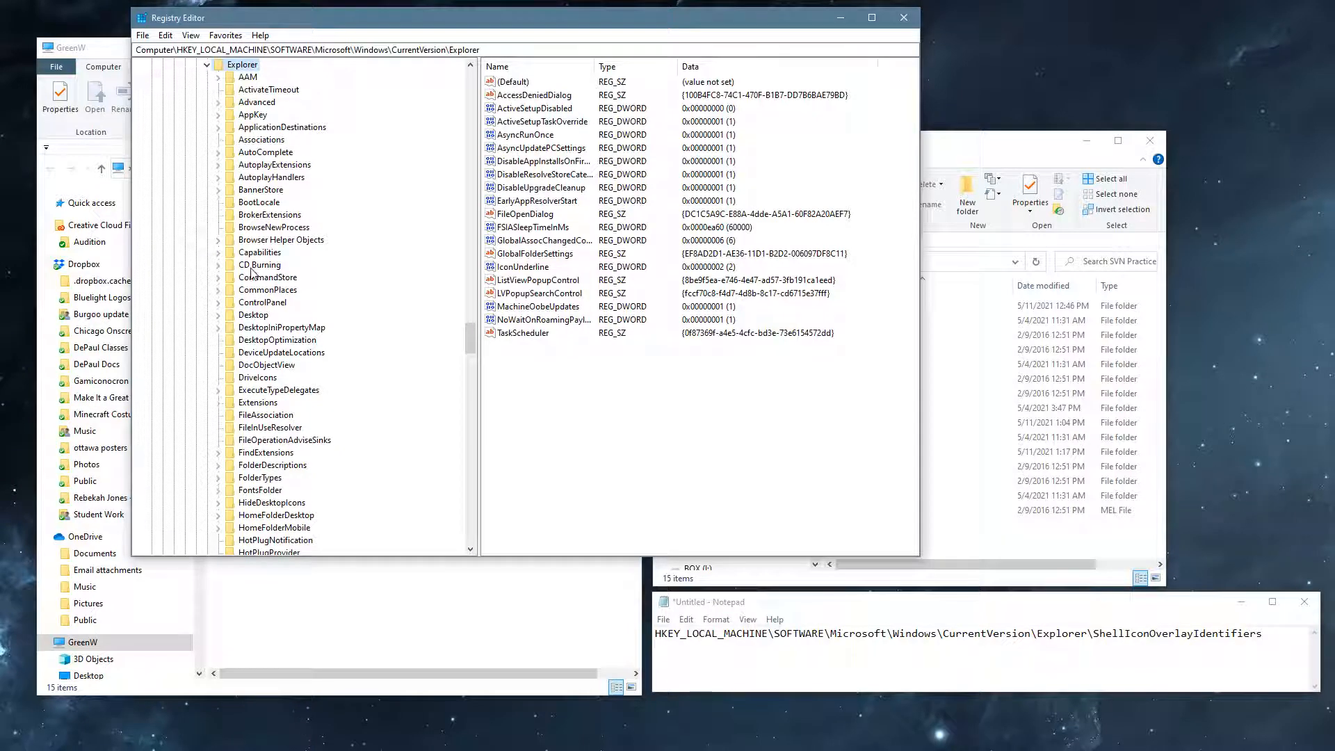
key(s)
scroll(299, 397, down, 7)
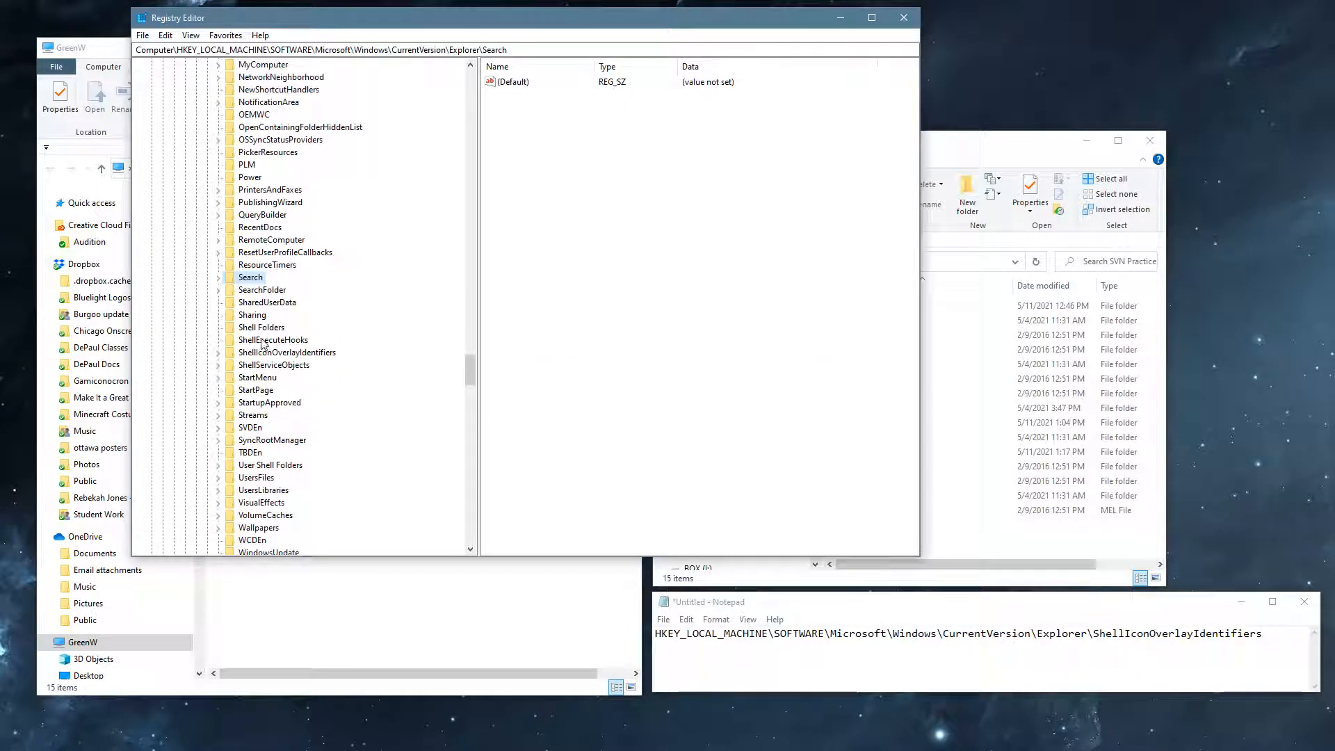
click(219, 353)
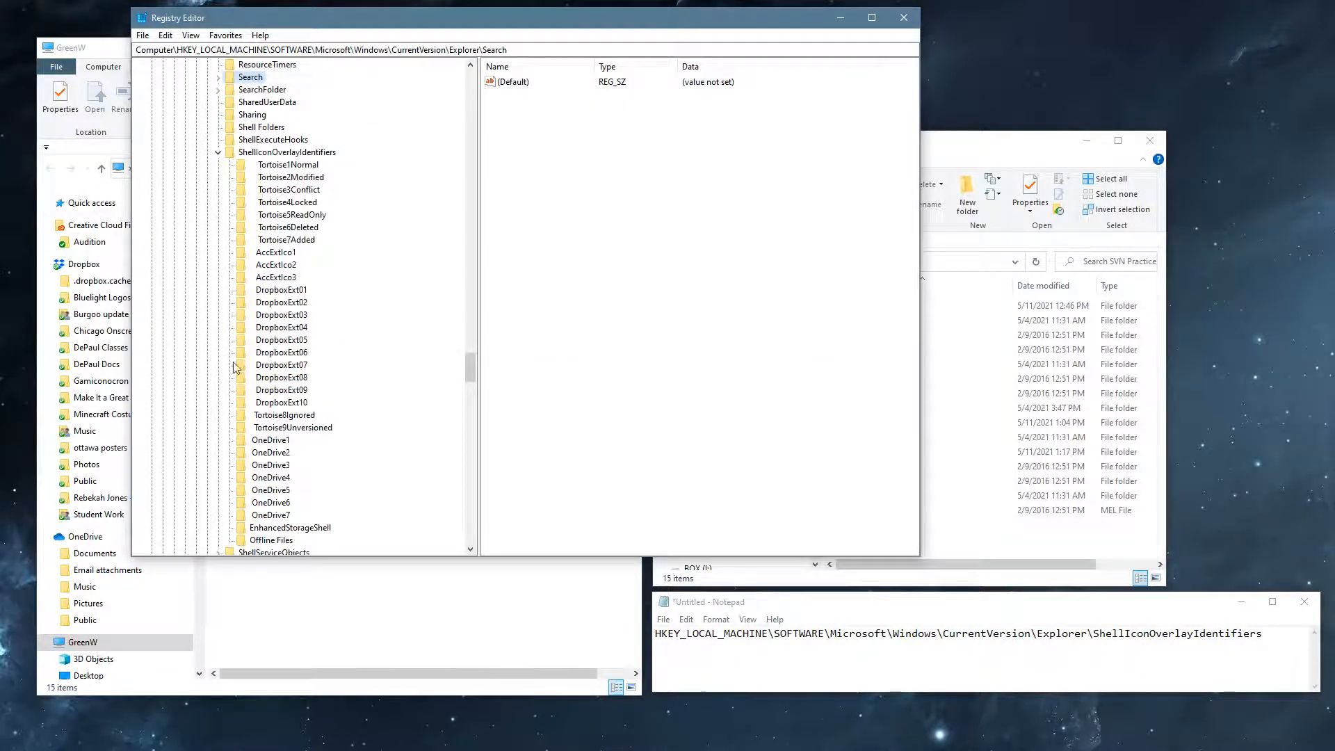
scroll(376, 367, down, 1)
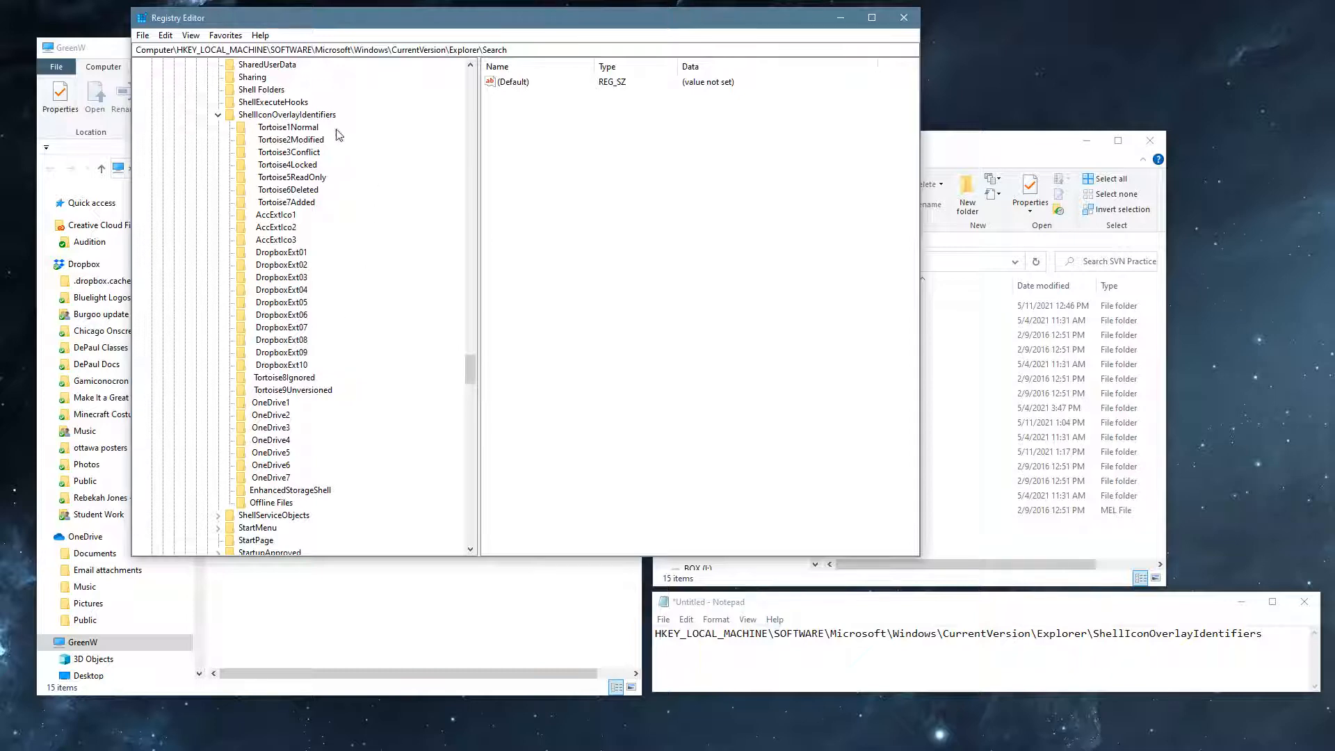
Examine the order of the Tortoise and Dropbox entries under ShellIconOverlayIdentifiers
click(268, 254)
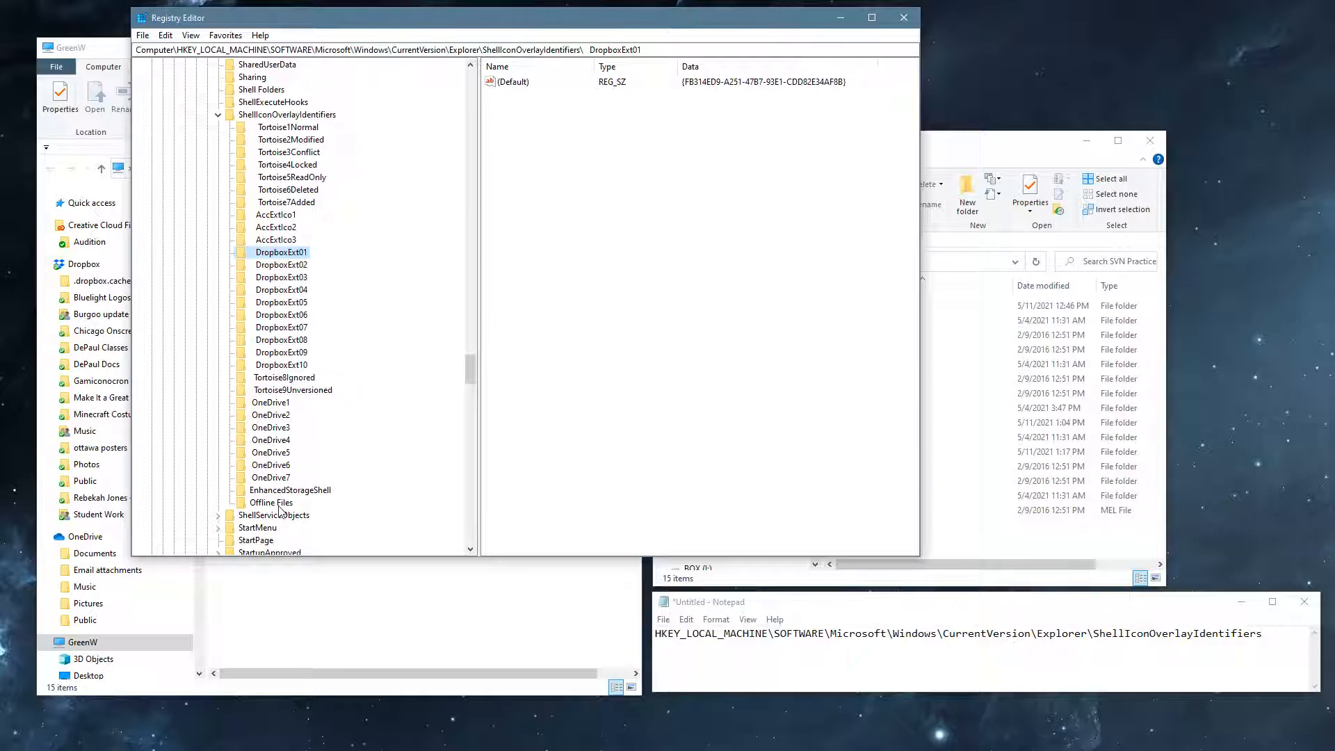
click(282, 167)
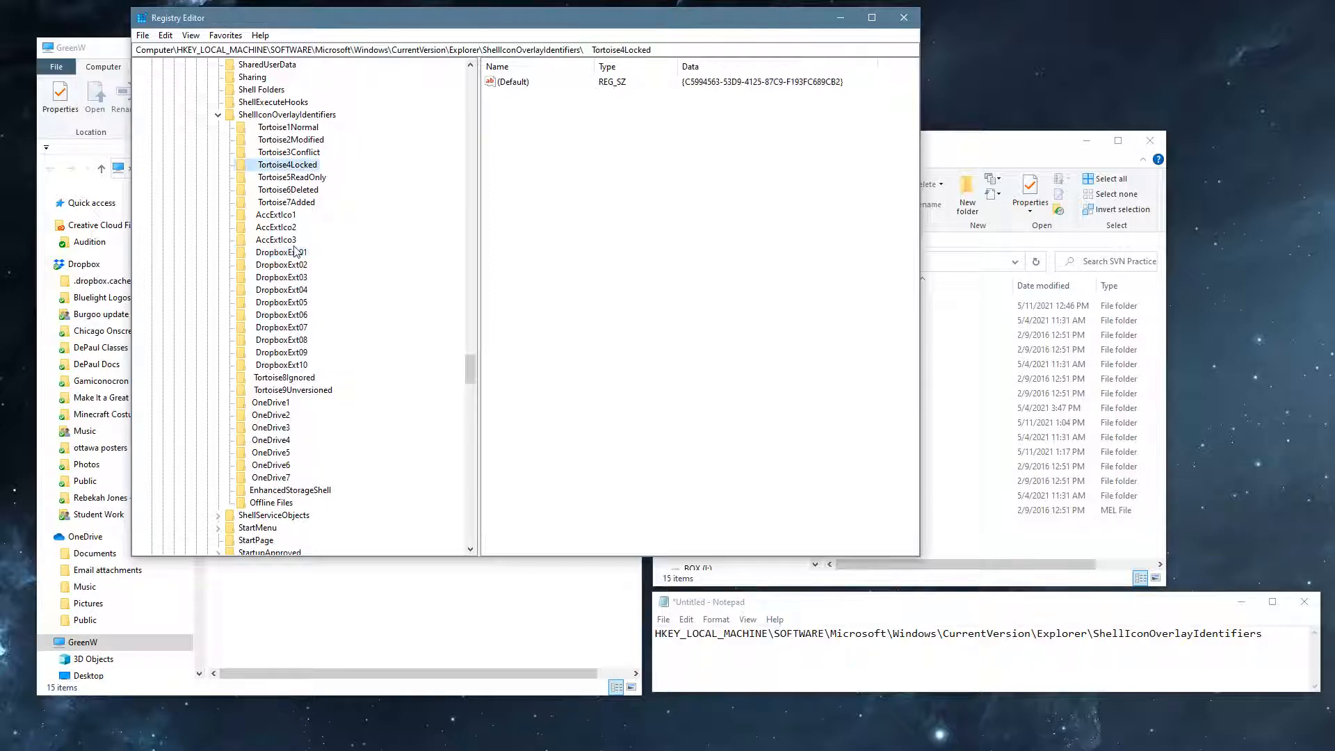
click(271, 128)
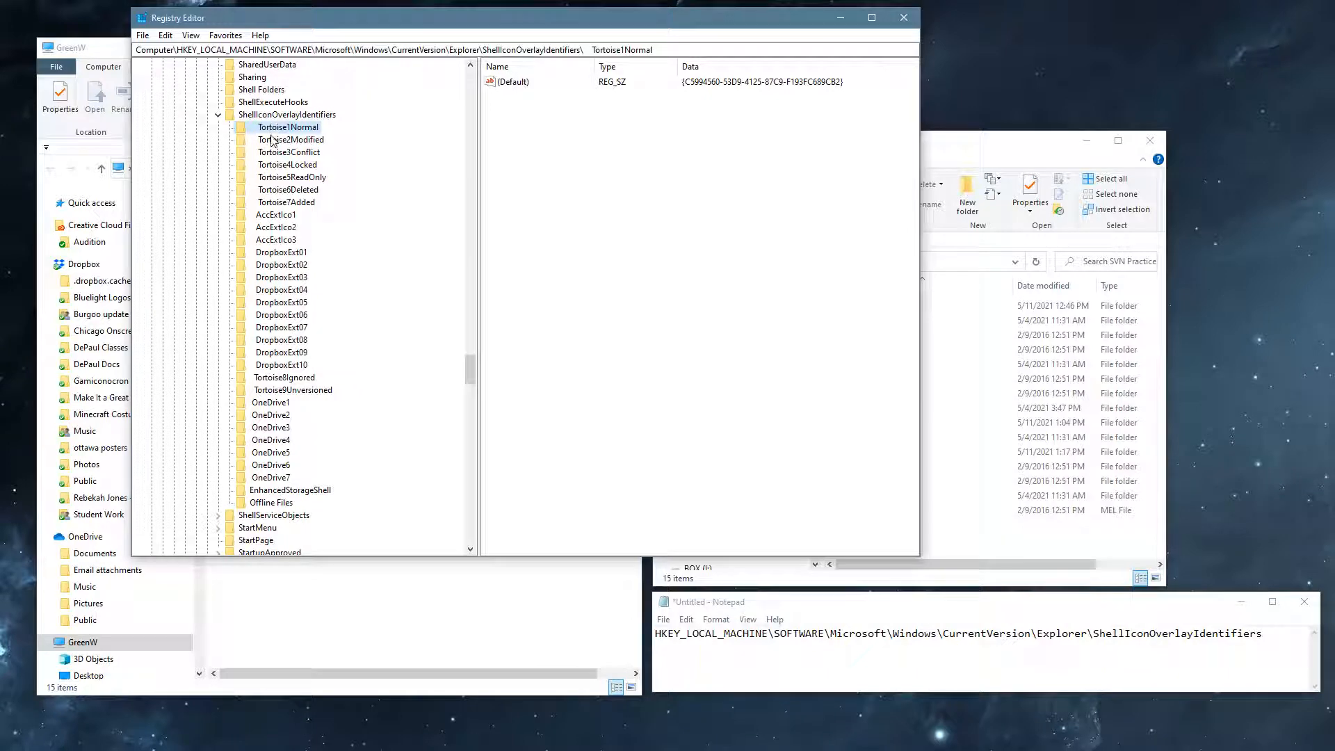
click(278, 340)
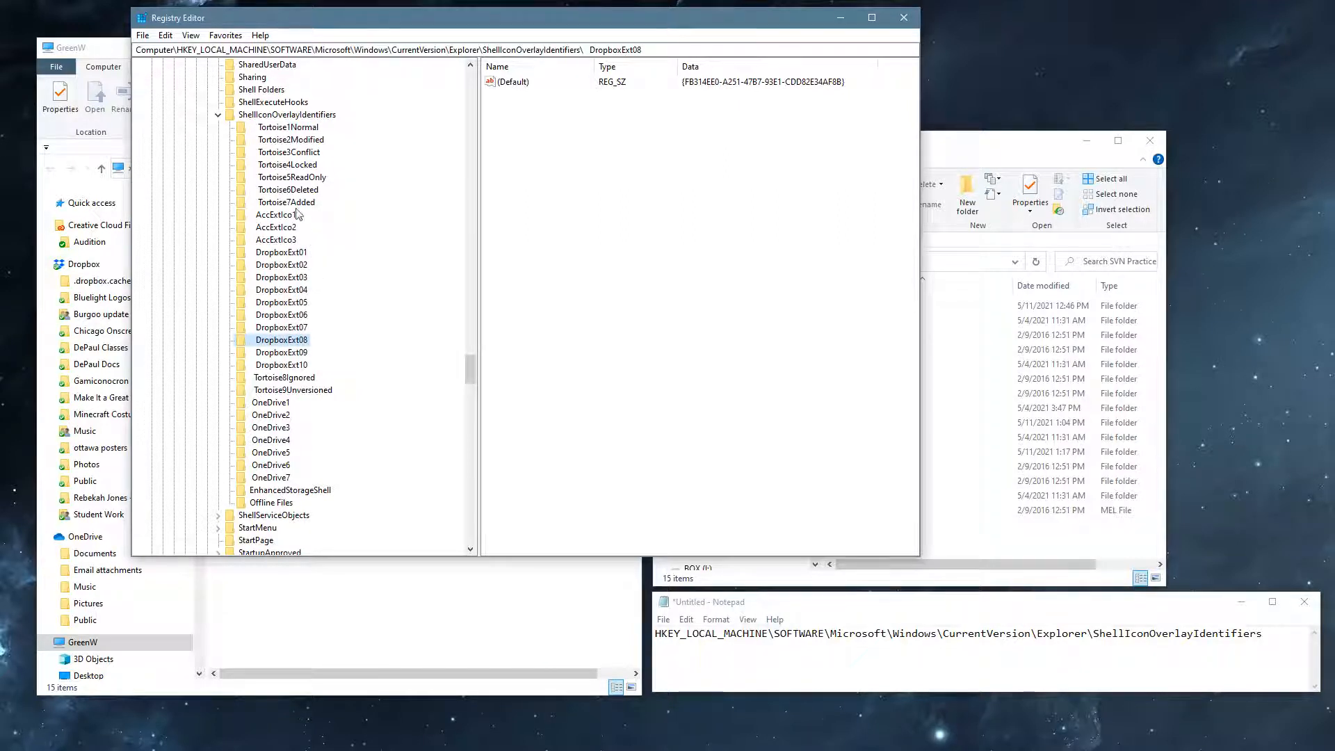
click(286, 379)
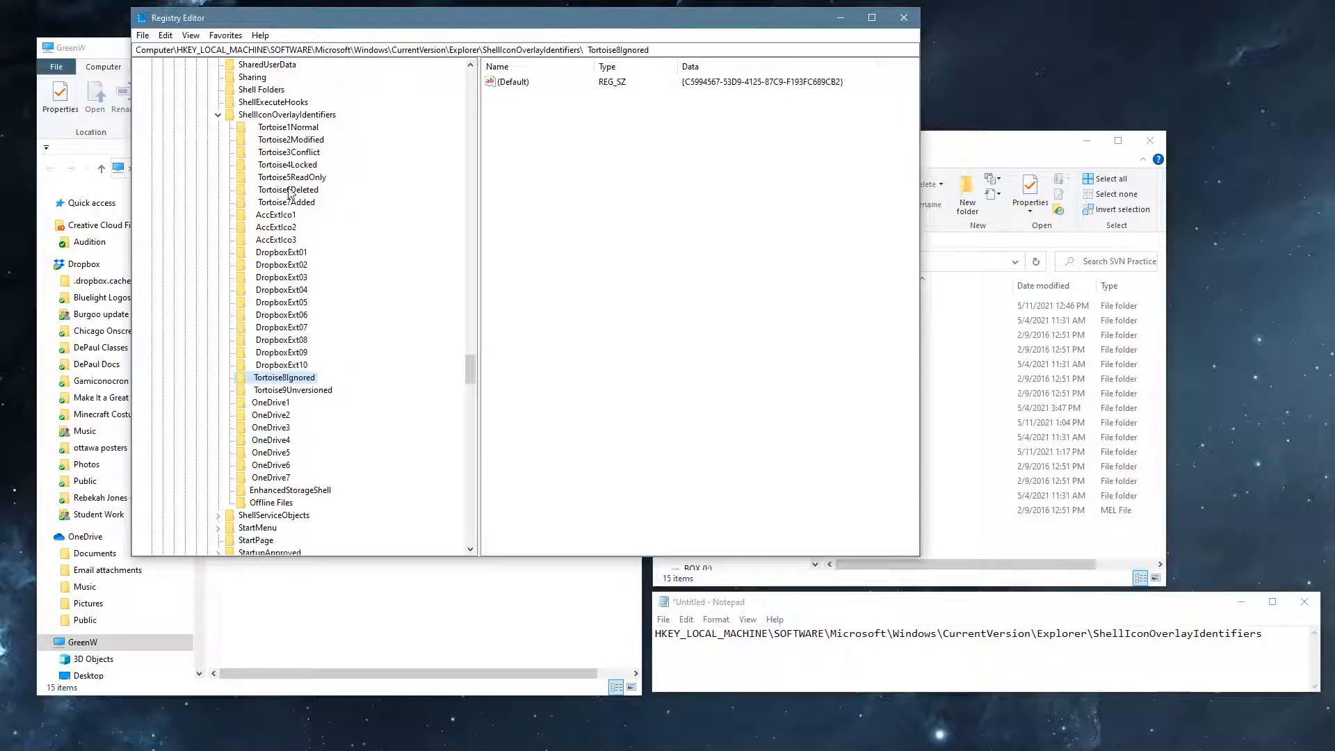
Rename the AccExtIco1 key by adding extra leading space before its name
click(280, 218)
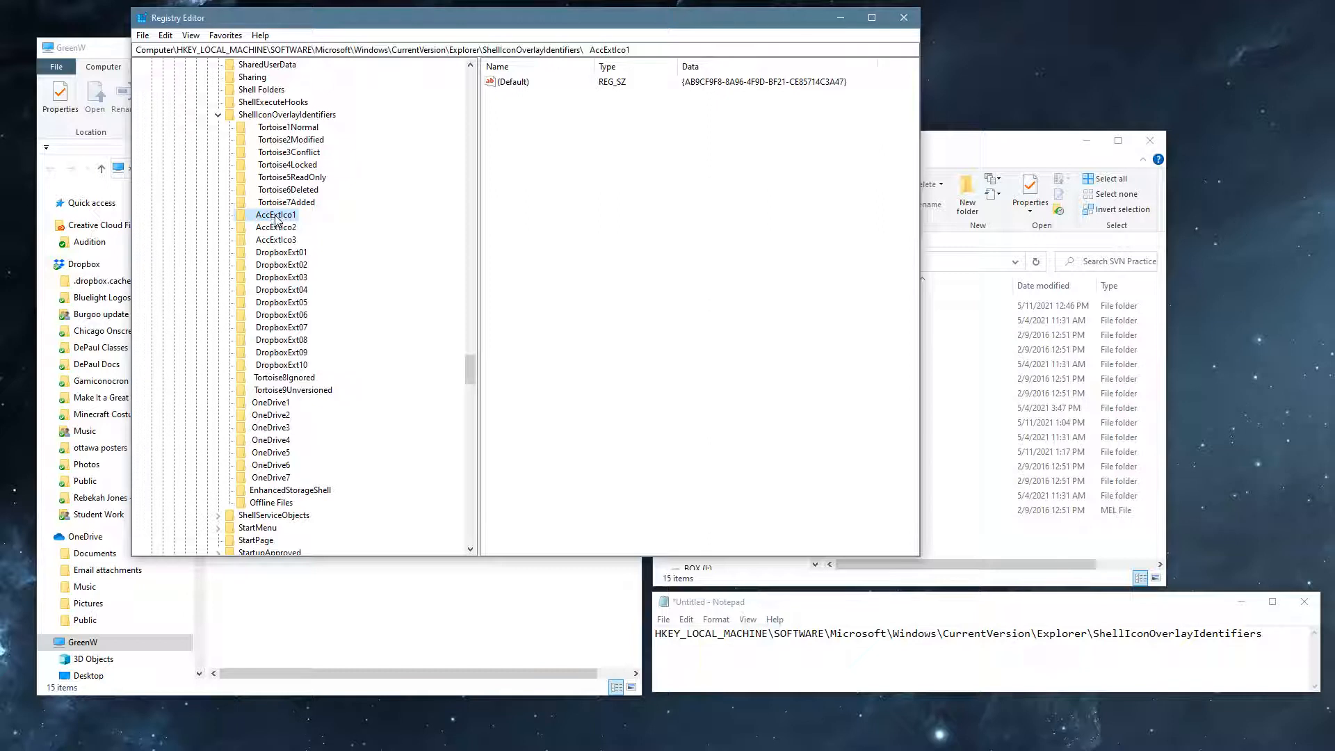
right_click(274, 219)
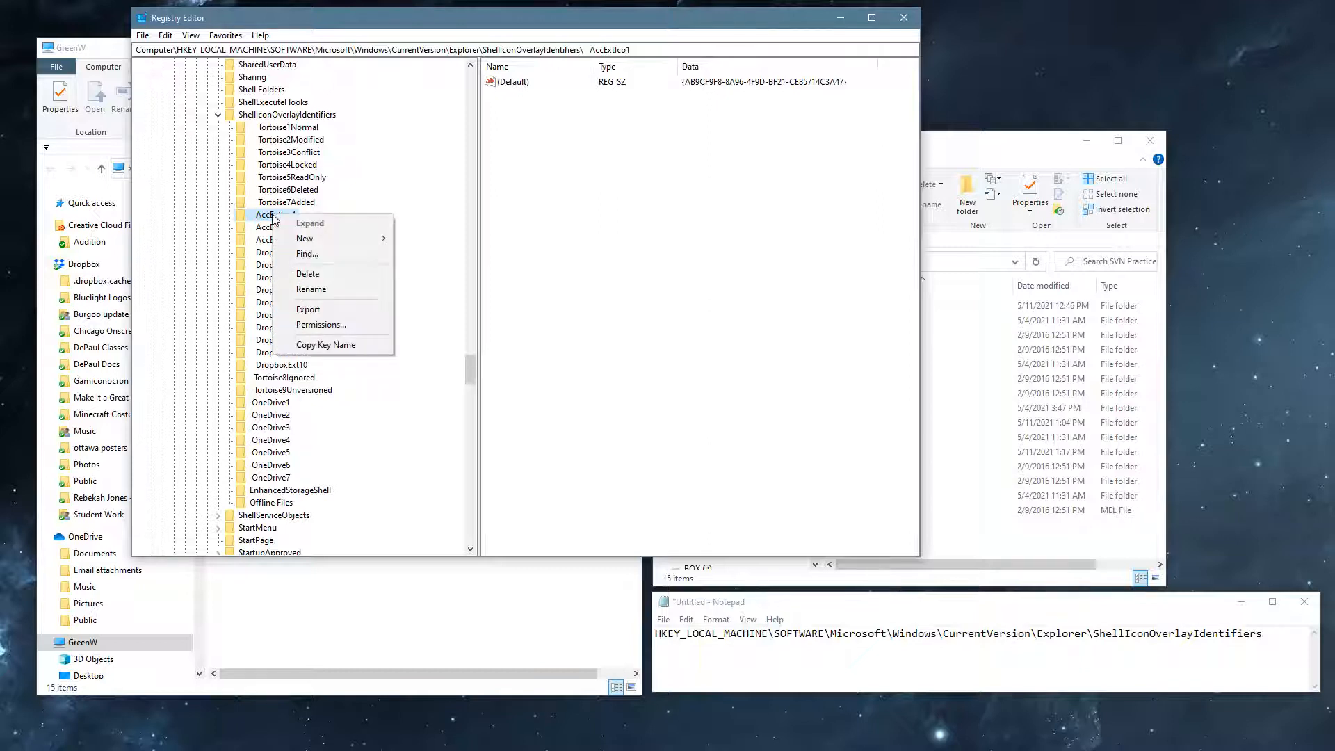
click(310, 296)
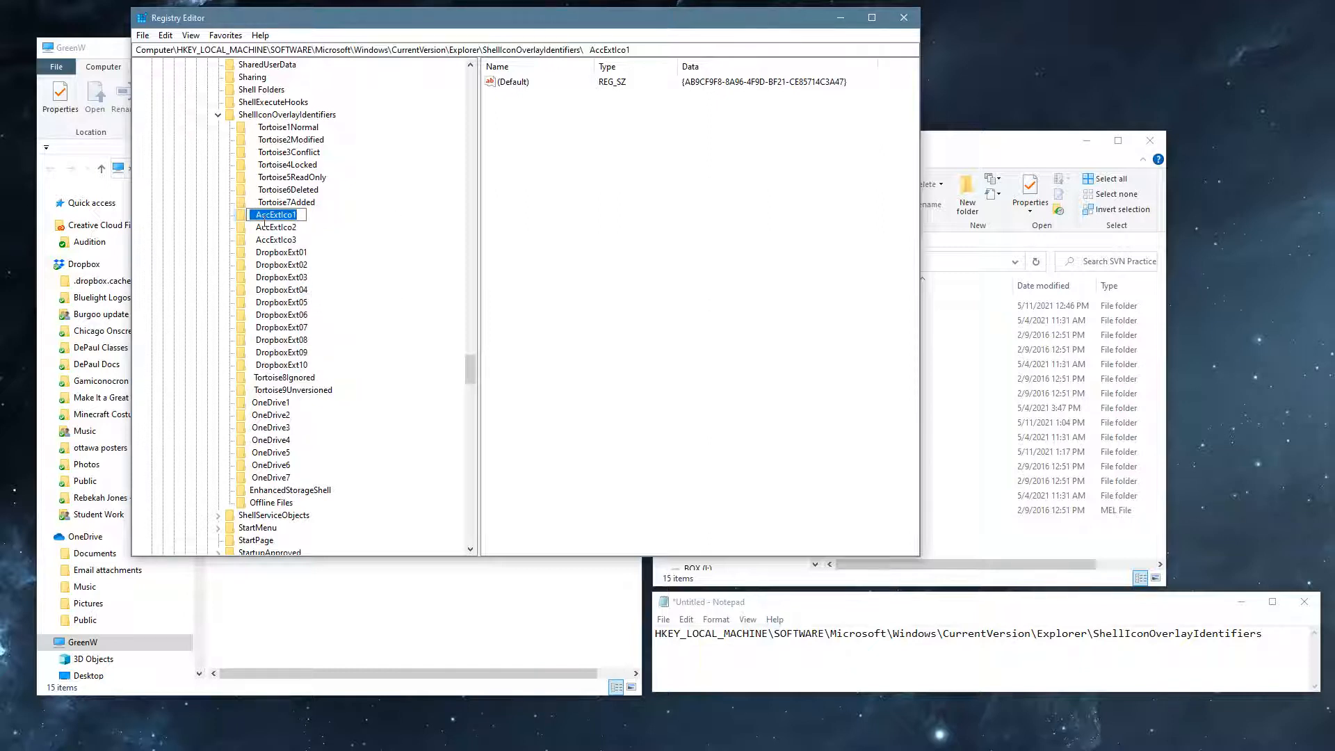
key(Home)
key(Return)
Rename the AccExtIco2 key by adding extra leading space before its name
click(268, 232)
right_click(267, 232)
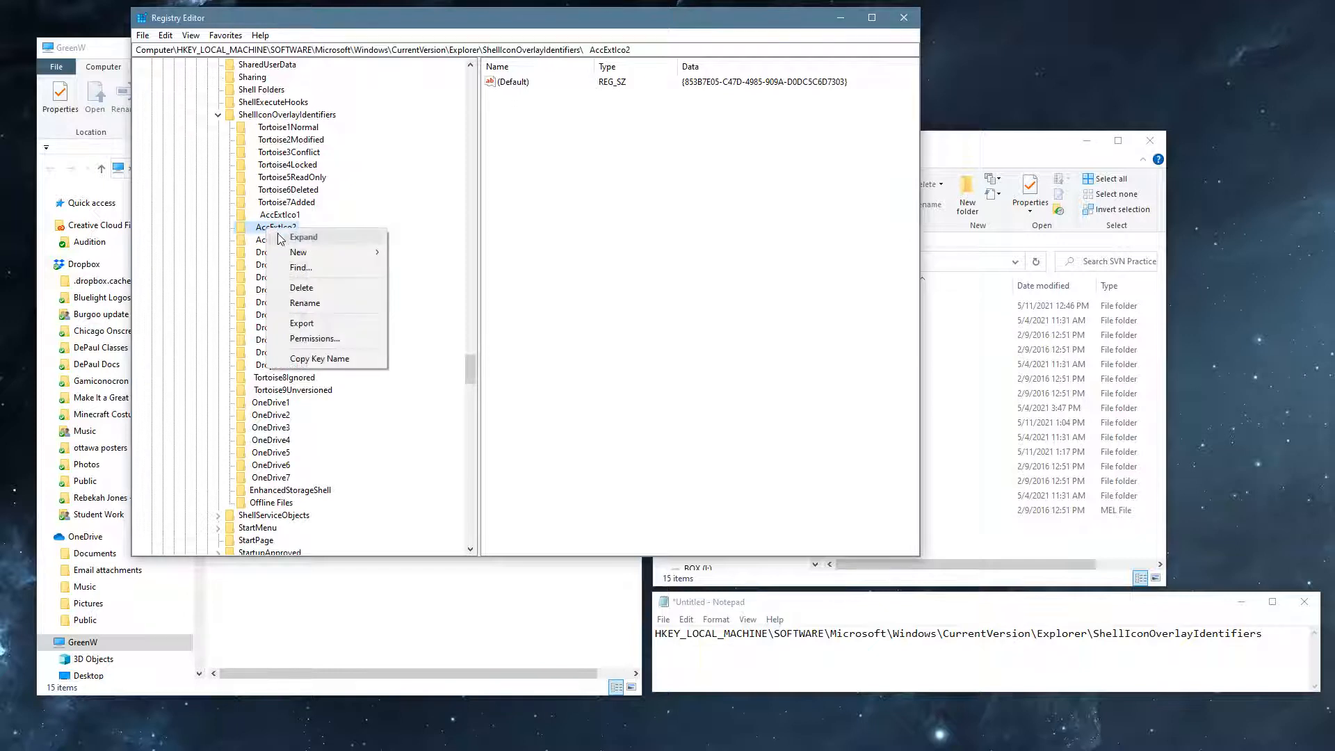
click(314, 304)
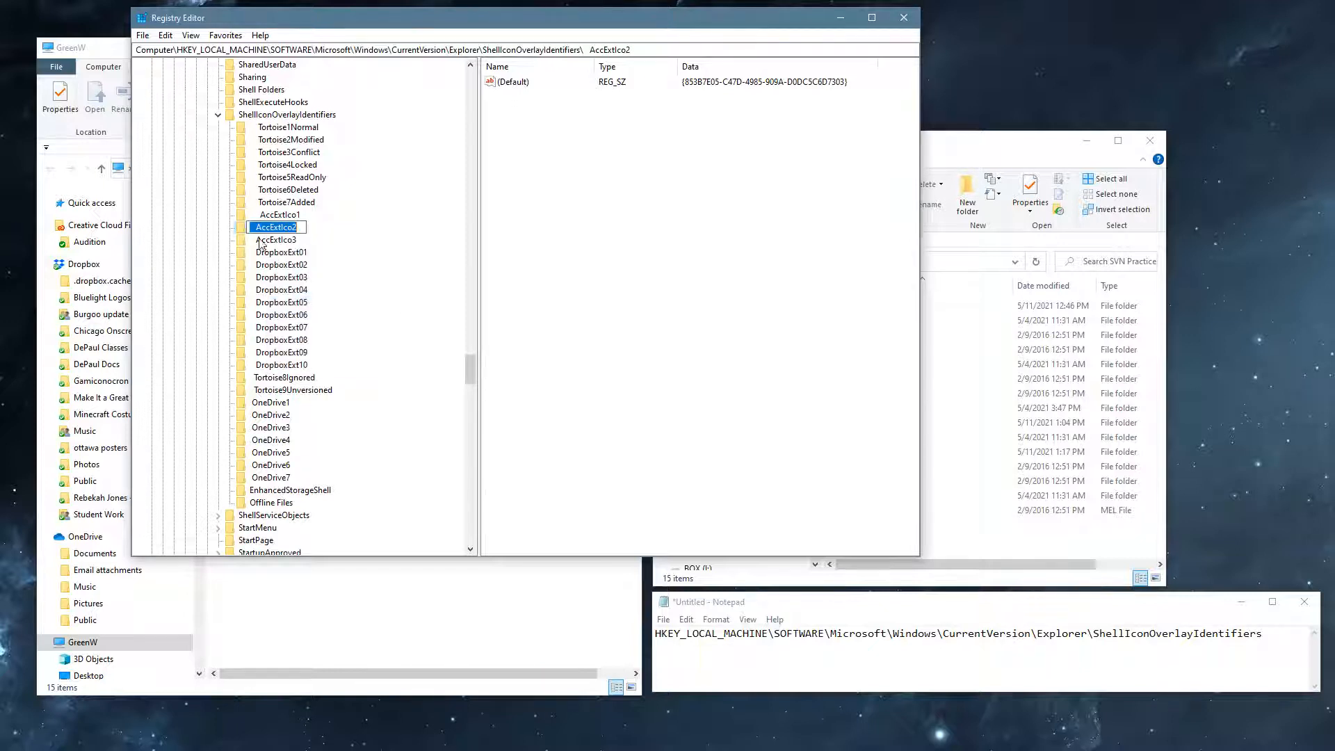
click(263, 231)
Rename the AccExtIco3 key by adding extra leading space before its name
click(290, 241)
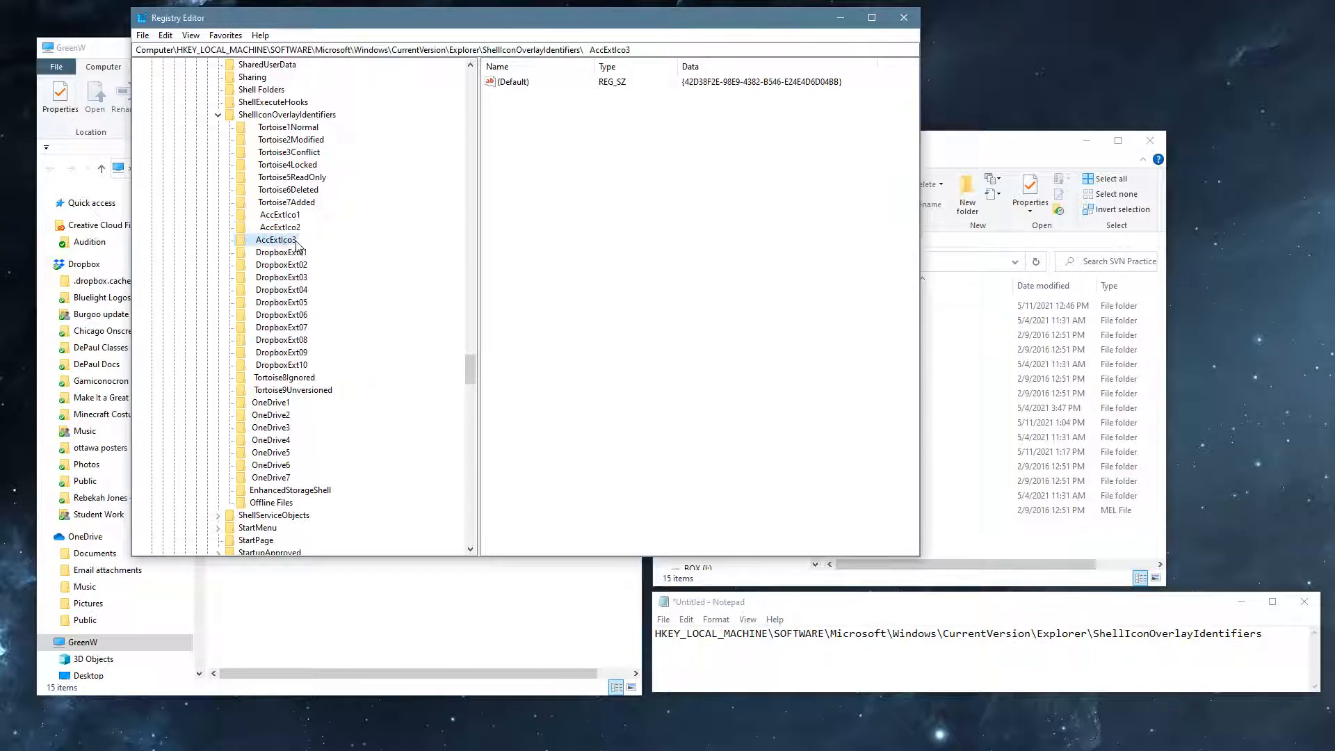
right_click(290, 242)
click(321, 315)
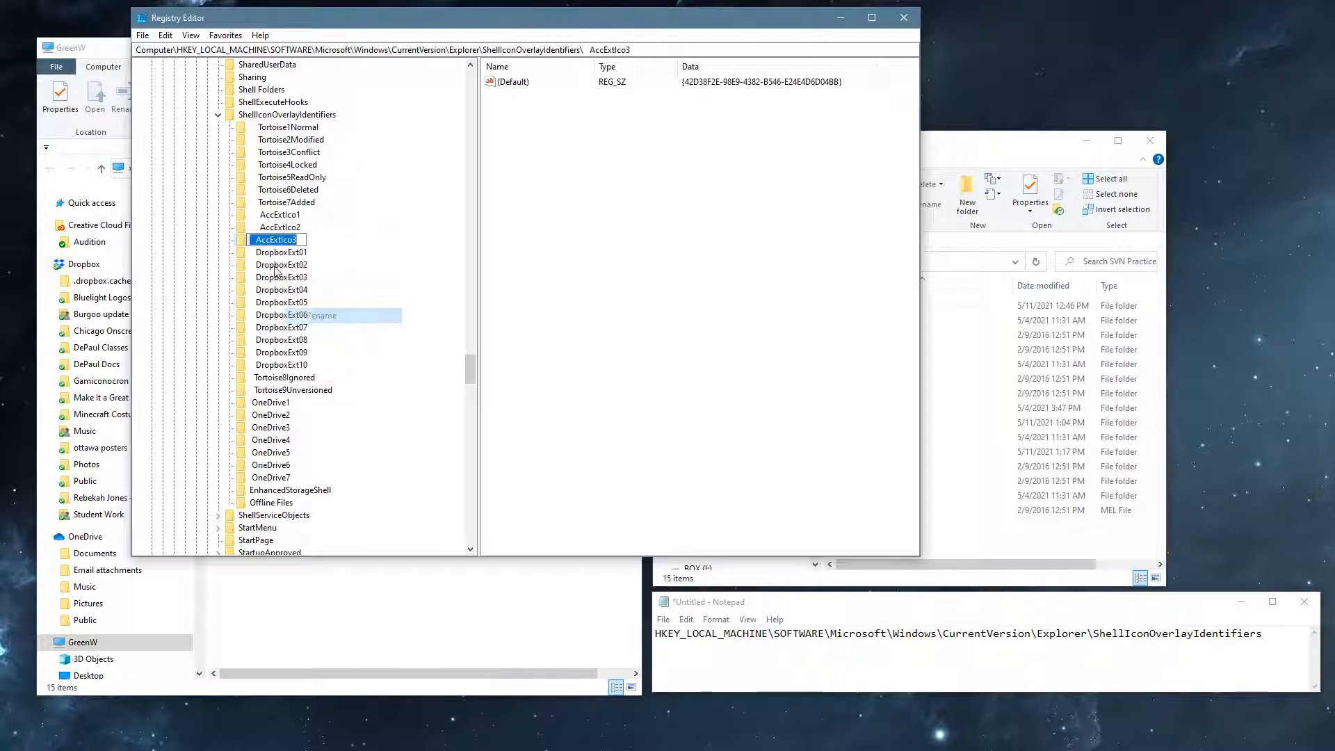
click(266, 246)
click(331, 323)
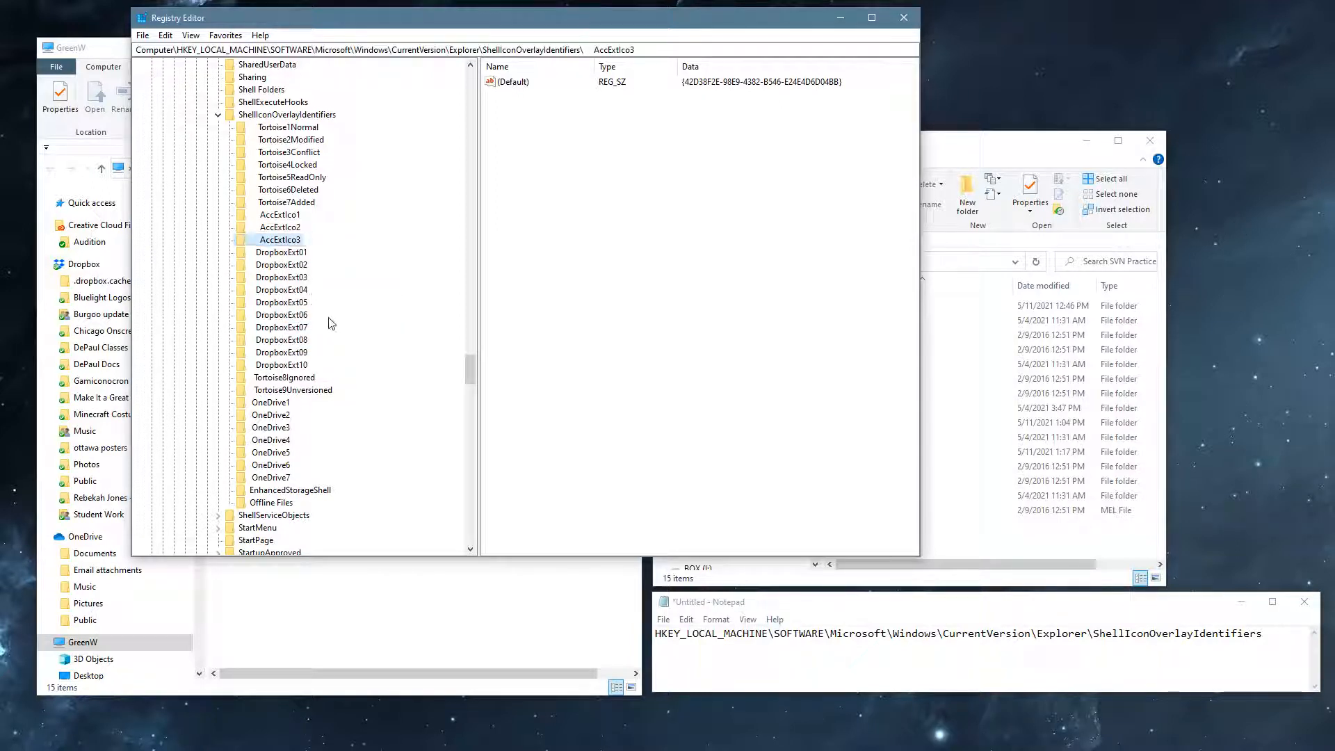
click(281, 379)
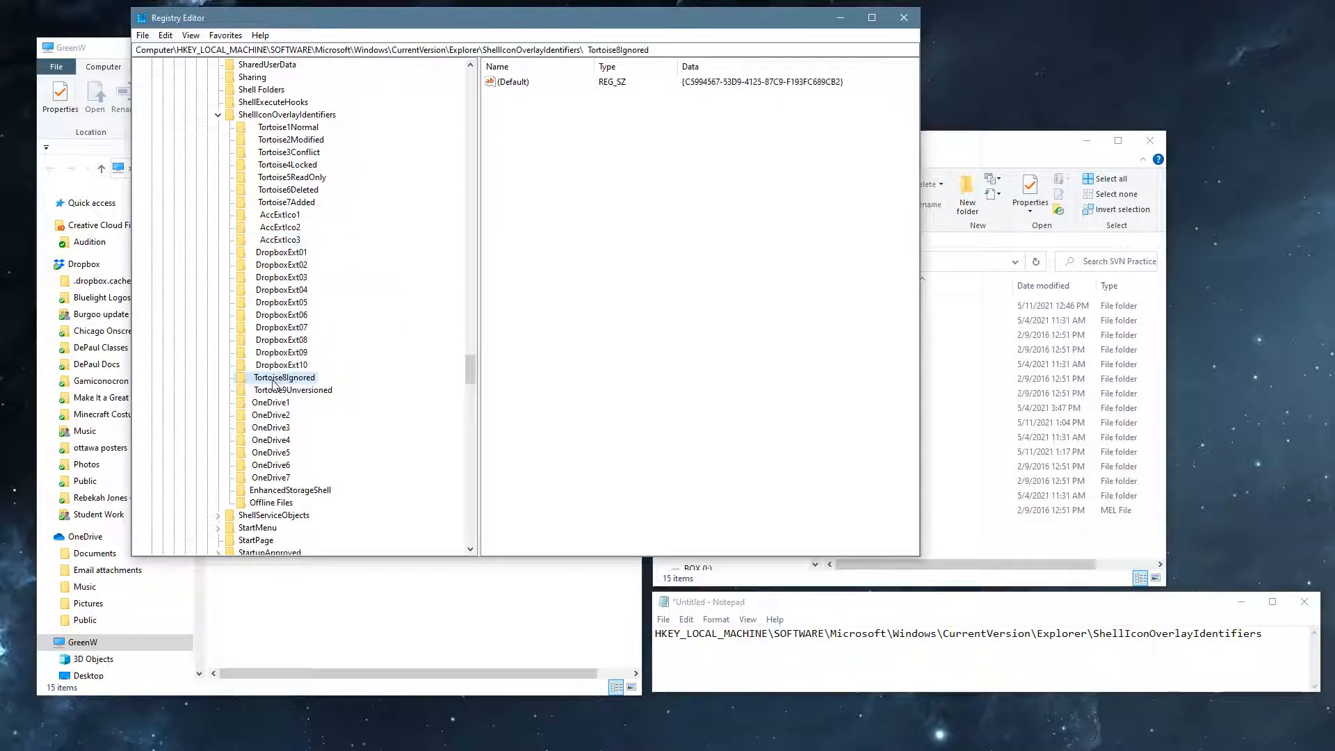
Rename the AccExtIco1 key by removing extra leading spaces before its name
click(267, 217)
right_click(266, 222)
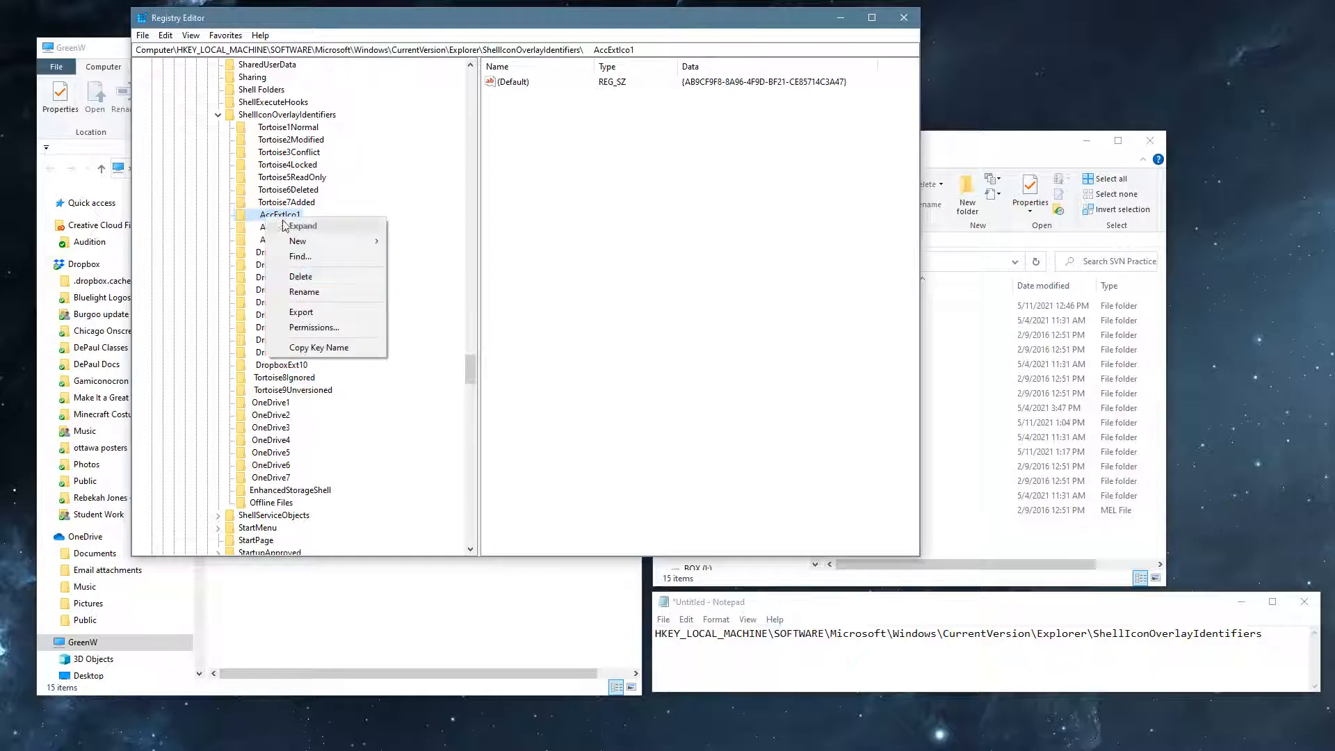
click(299, 293)
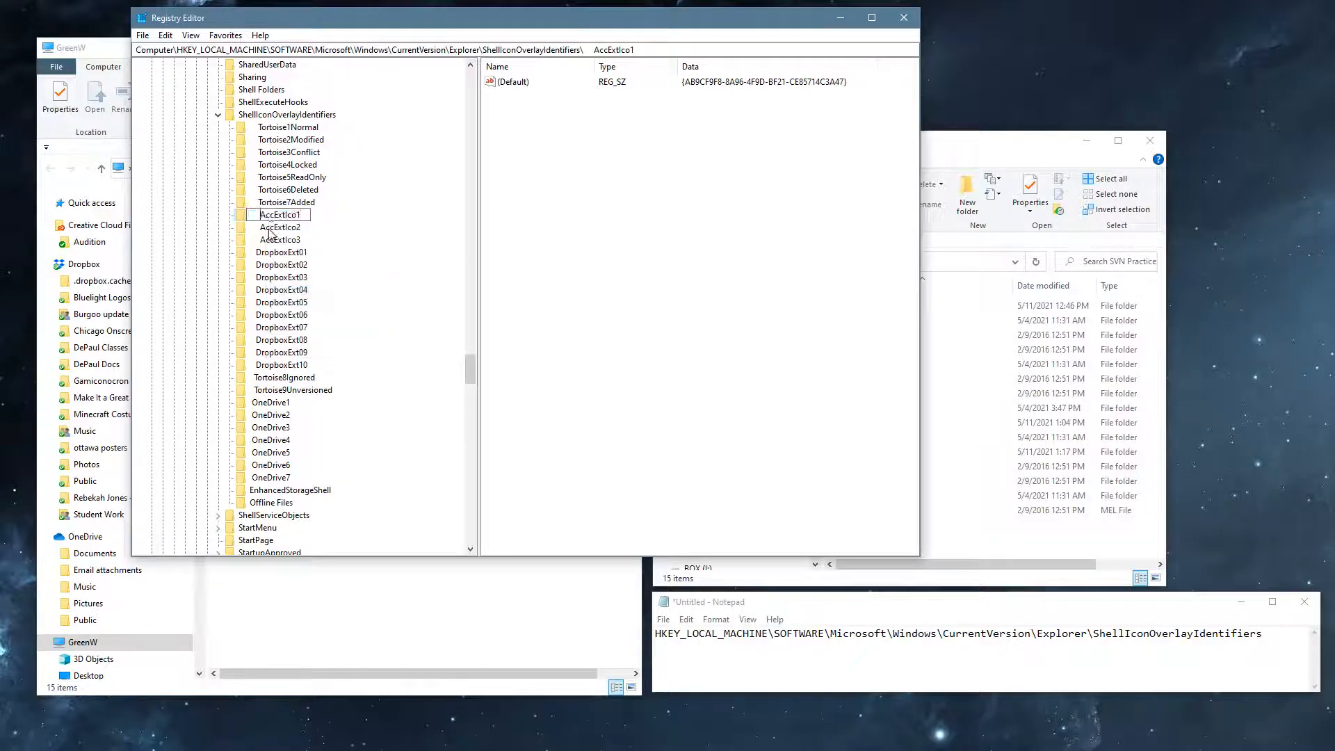
key(Home)
key(BackSpace)
key(Return)
Rename the AccExtIco2 key by removing extra leading spaces before its name
click(278, 227)
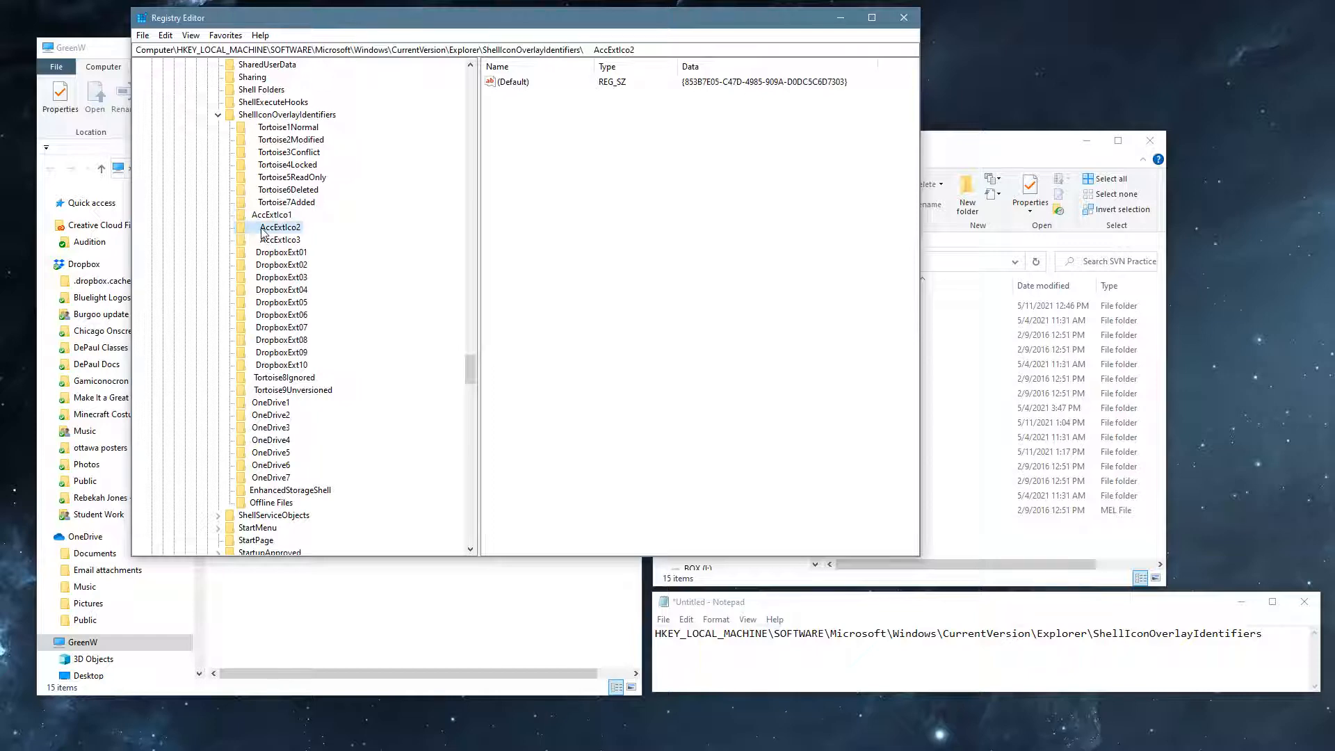
right_click(263, 231)
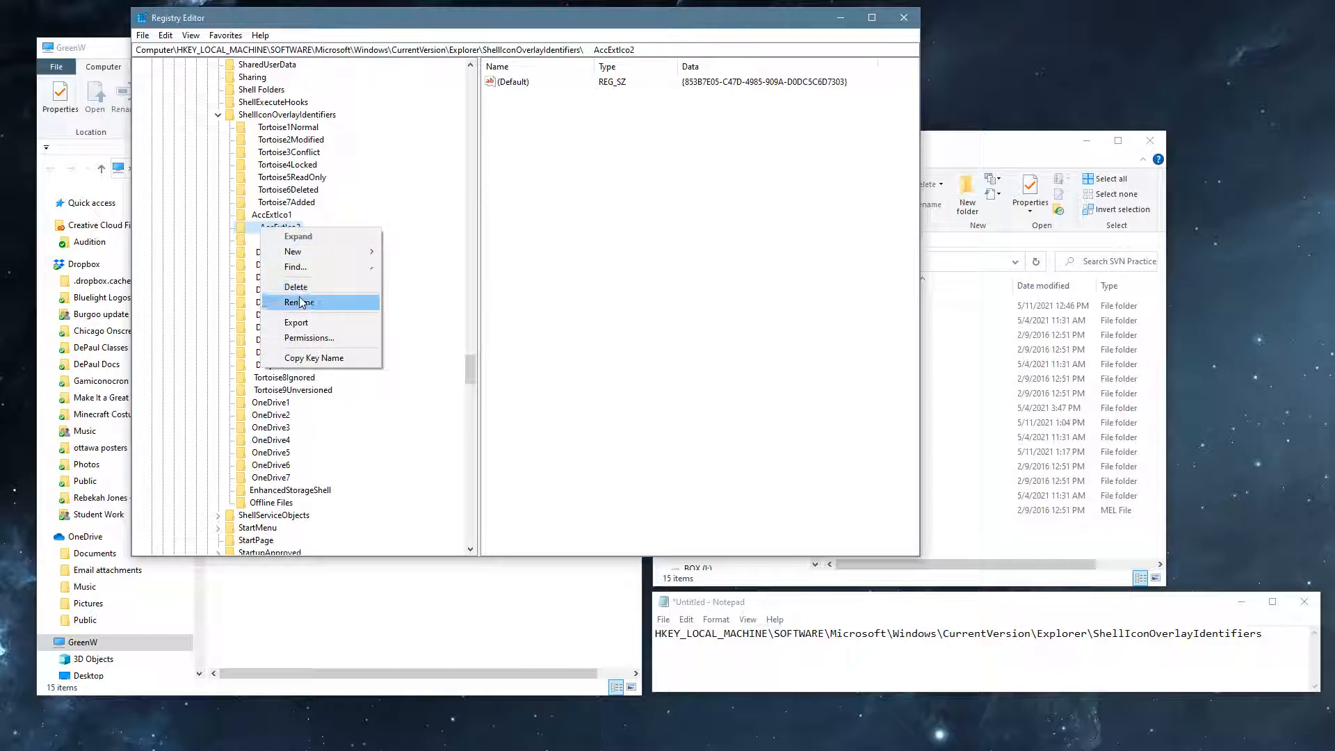
click(300, 302)
key(Home)
key(Delete)
key(Delete)
key(Delete)
key(Delete)
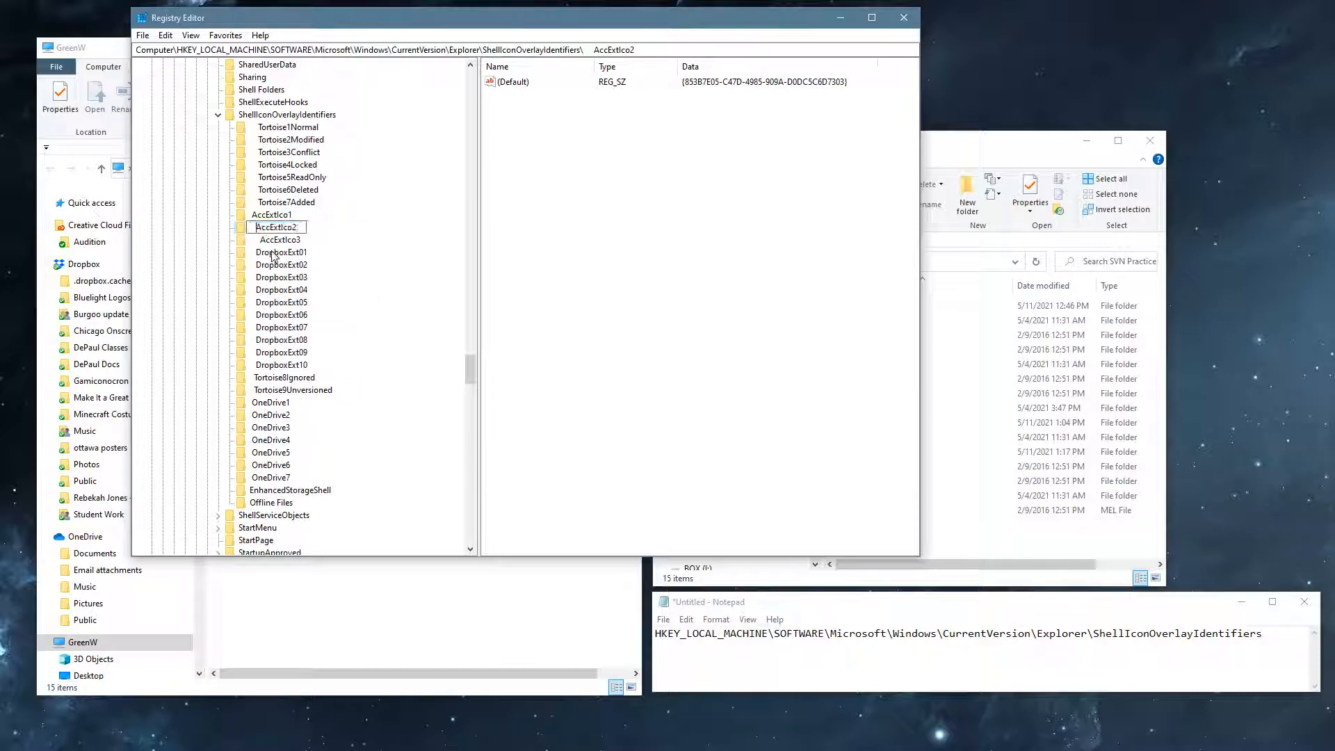
Rename the AccExtIco3 key by removing extra leading spaces before its name
click(270, 241)
right_click(270, 241)
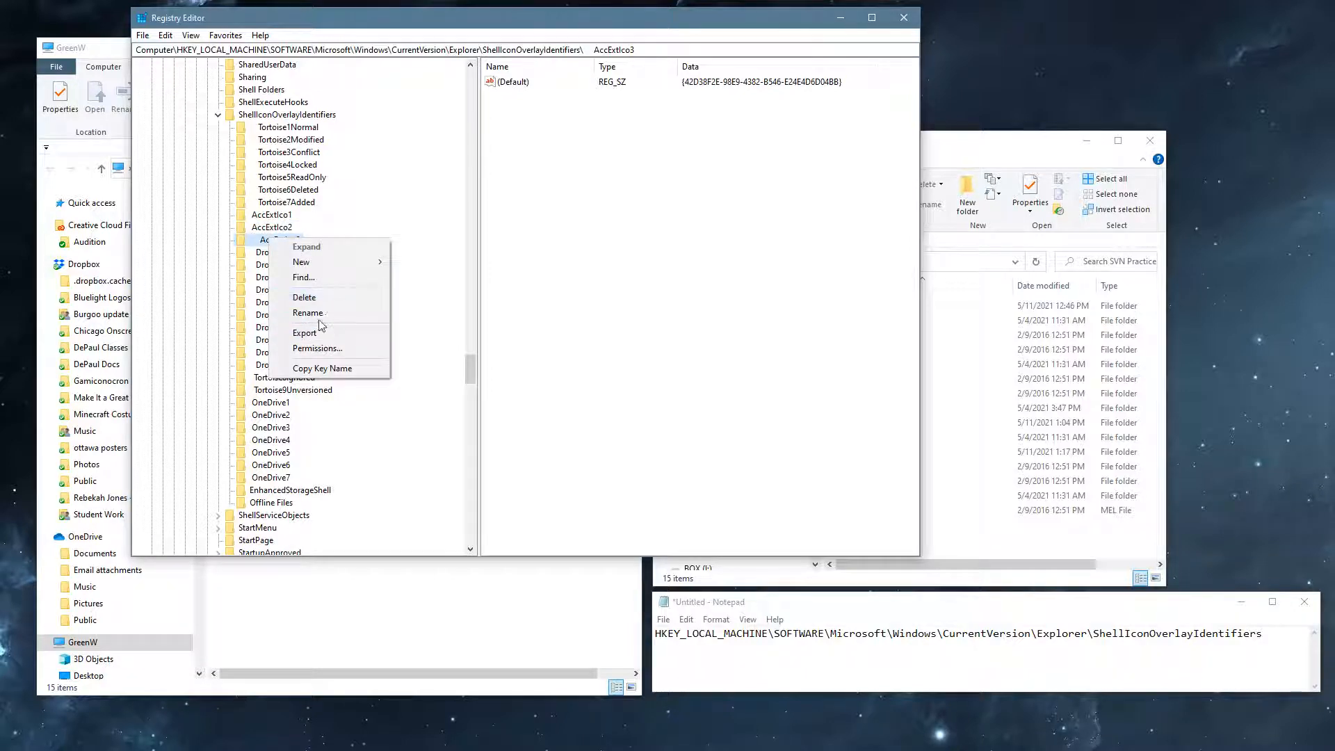
click(301, 314)
key(Home)
key(Delete)
key(Delete)
key(Delete)
key(Delete)
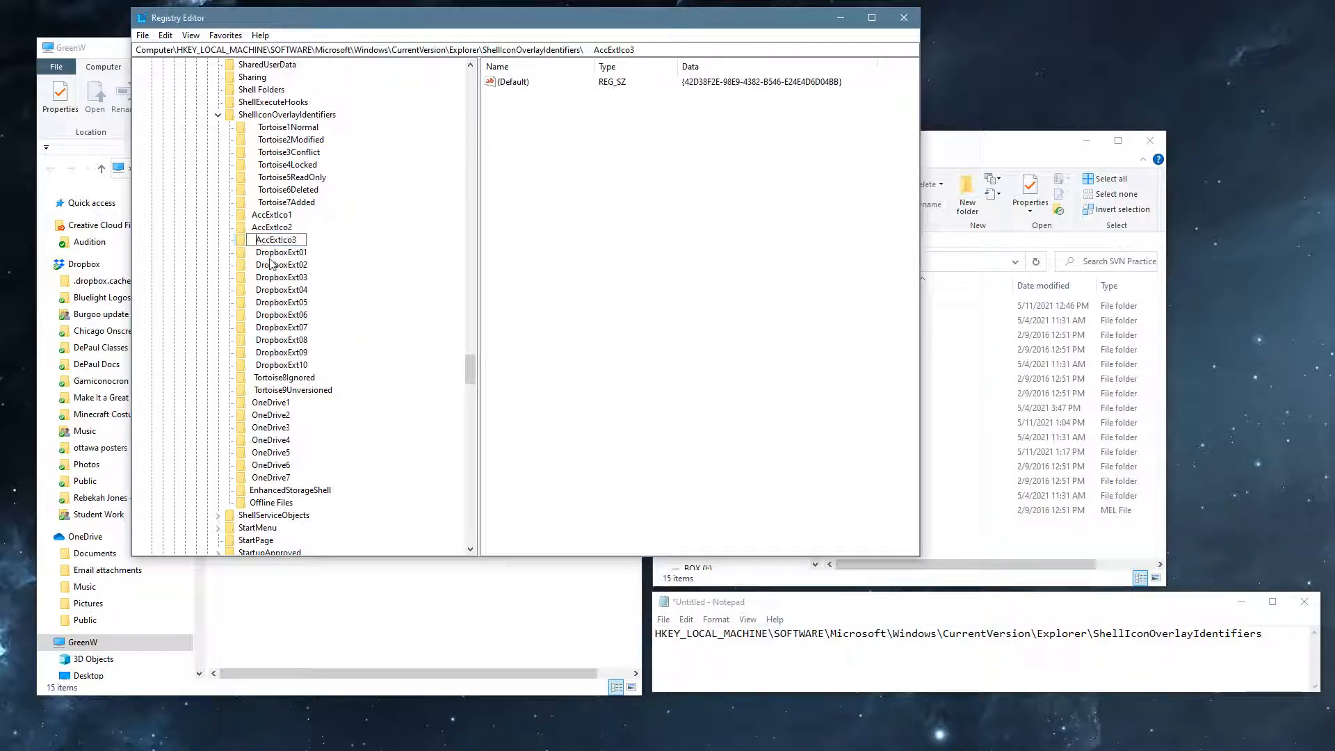
click(296, 342)
Rename the Tortoise8Ignored key with extra leading space to match the other Tortoise entries
click(287, 379)
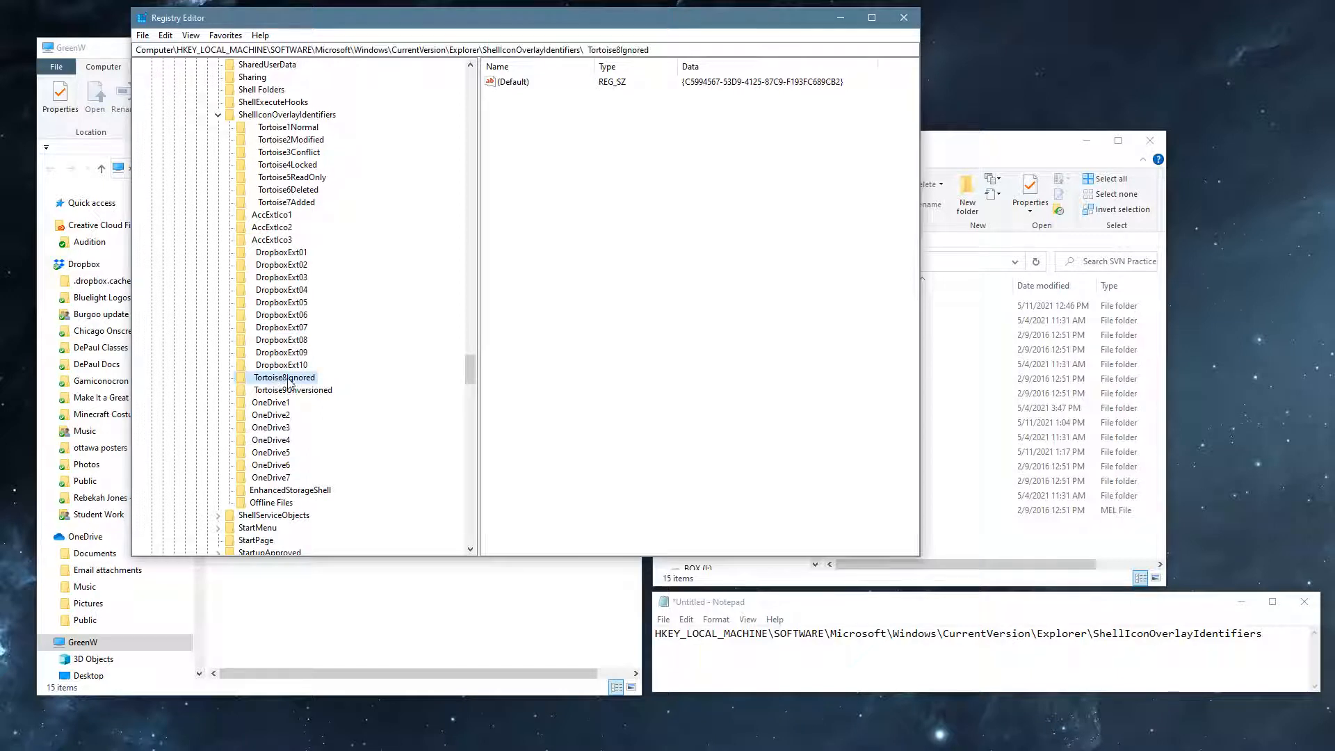
right_click(259, 383)
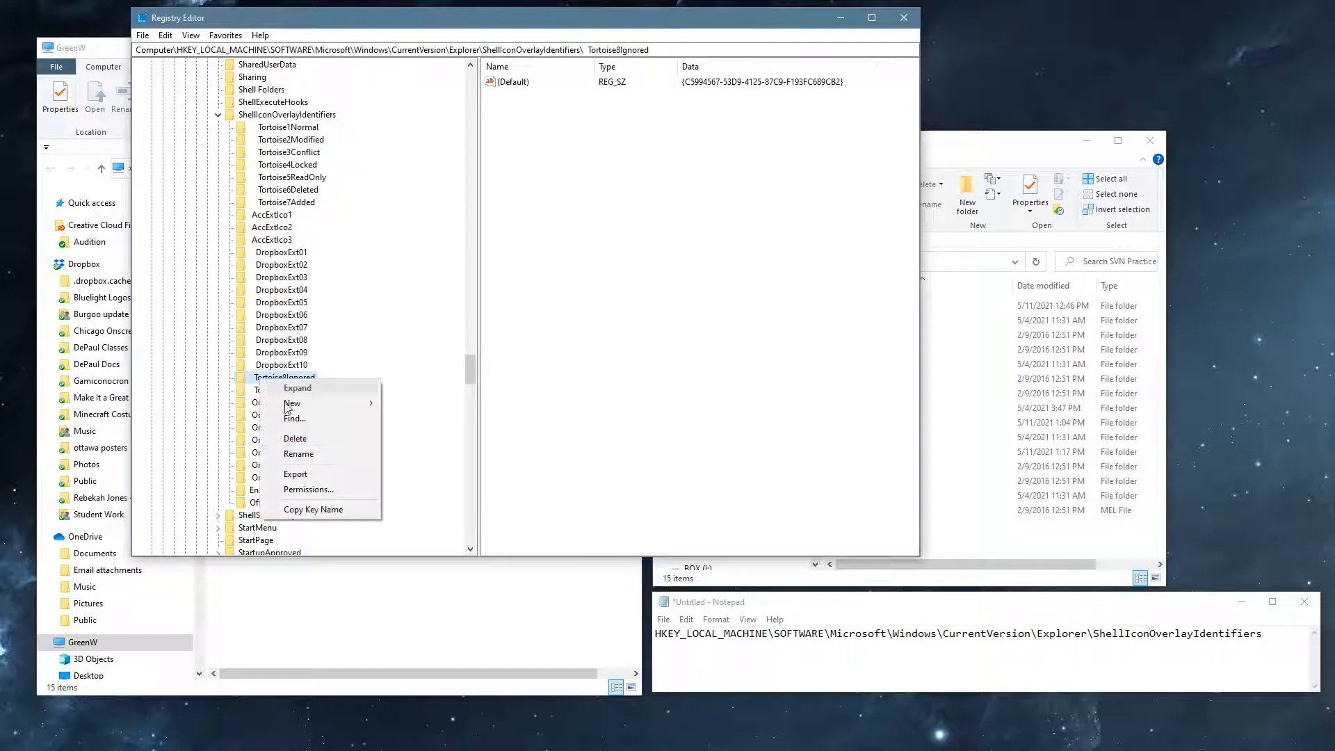
click(299, 454)
key(Home)
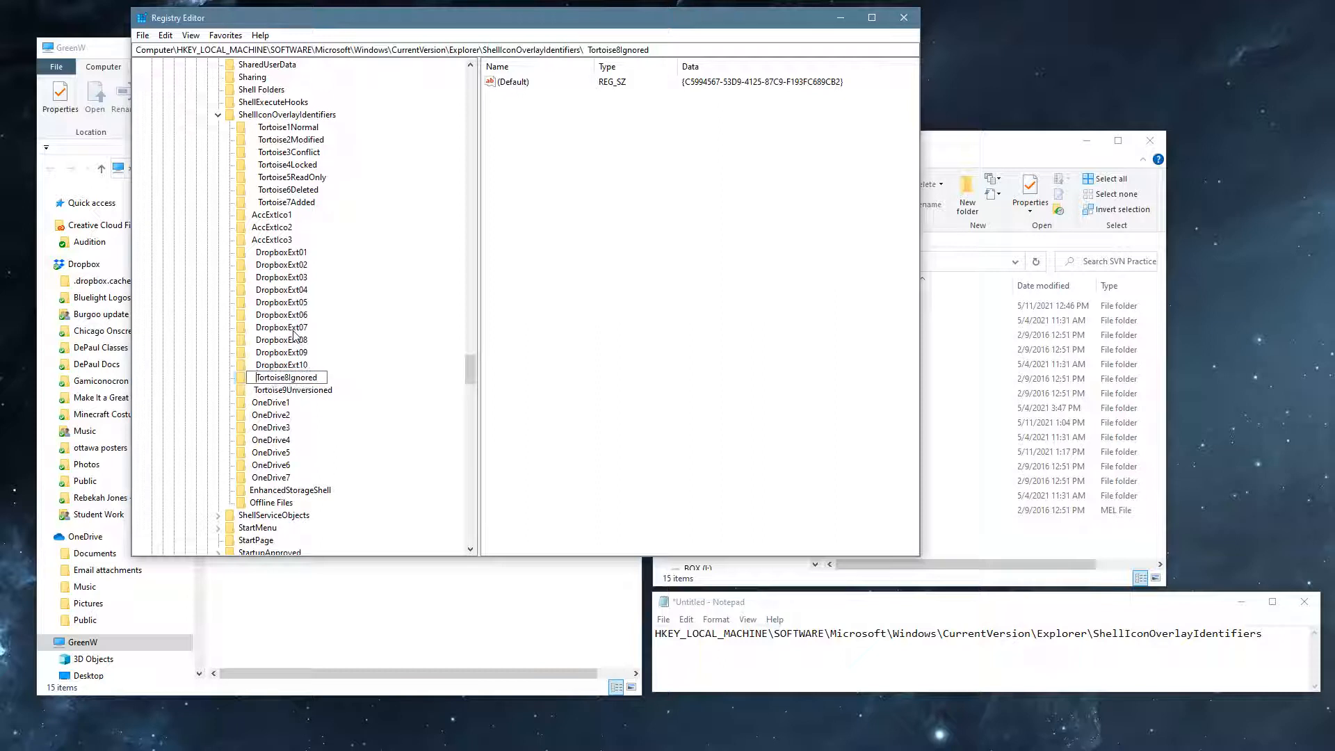
Rename the Tortoise9Unversioned key with extra leading space to match the other Tortoise entries
click(277, 390)
right_click(263, 391)
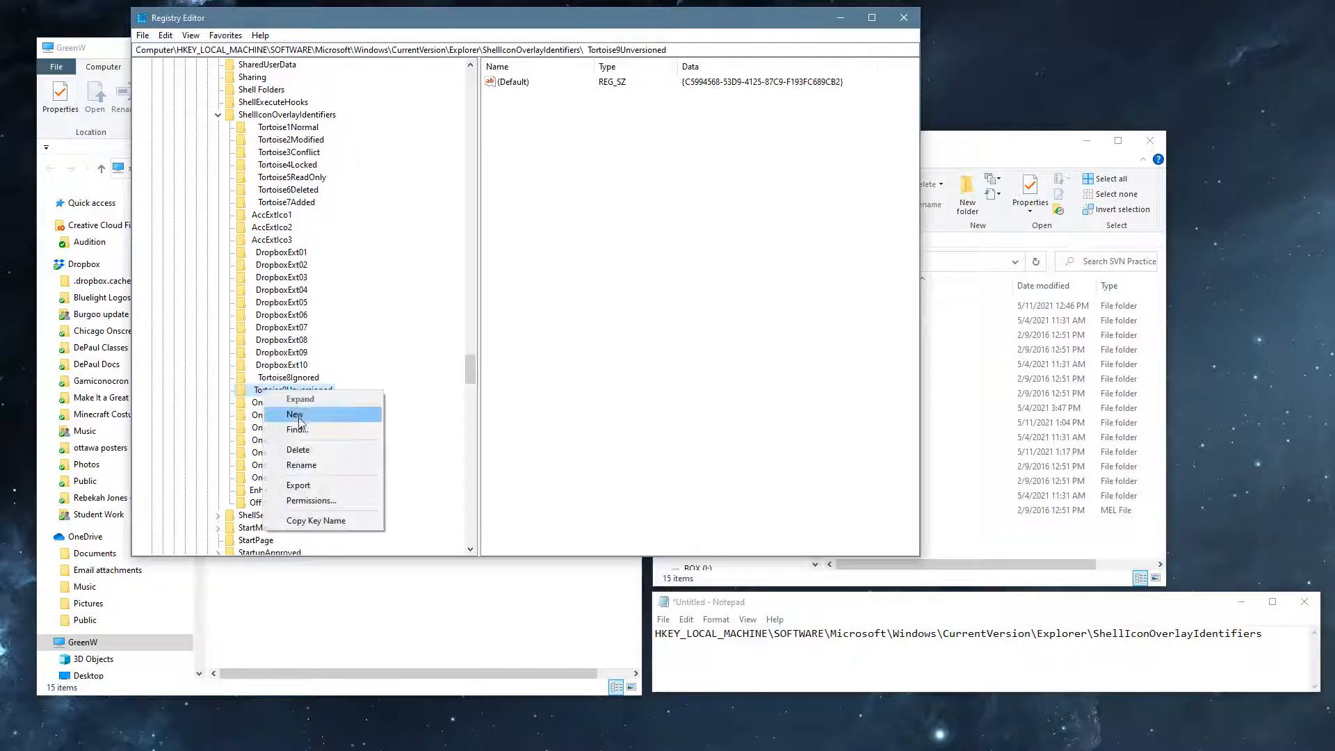
click(300, 465)
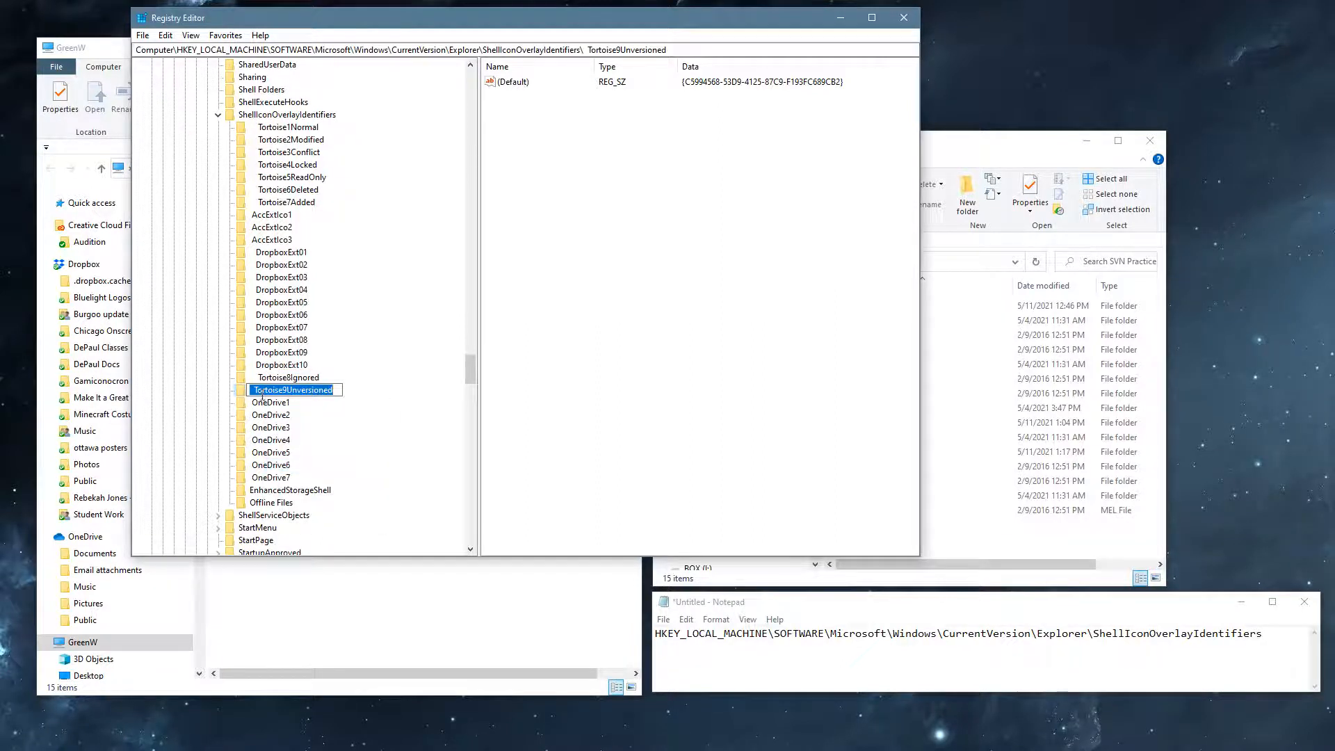
key(Home)
click(296, 396)
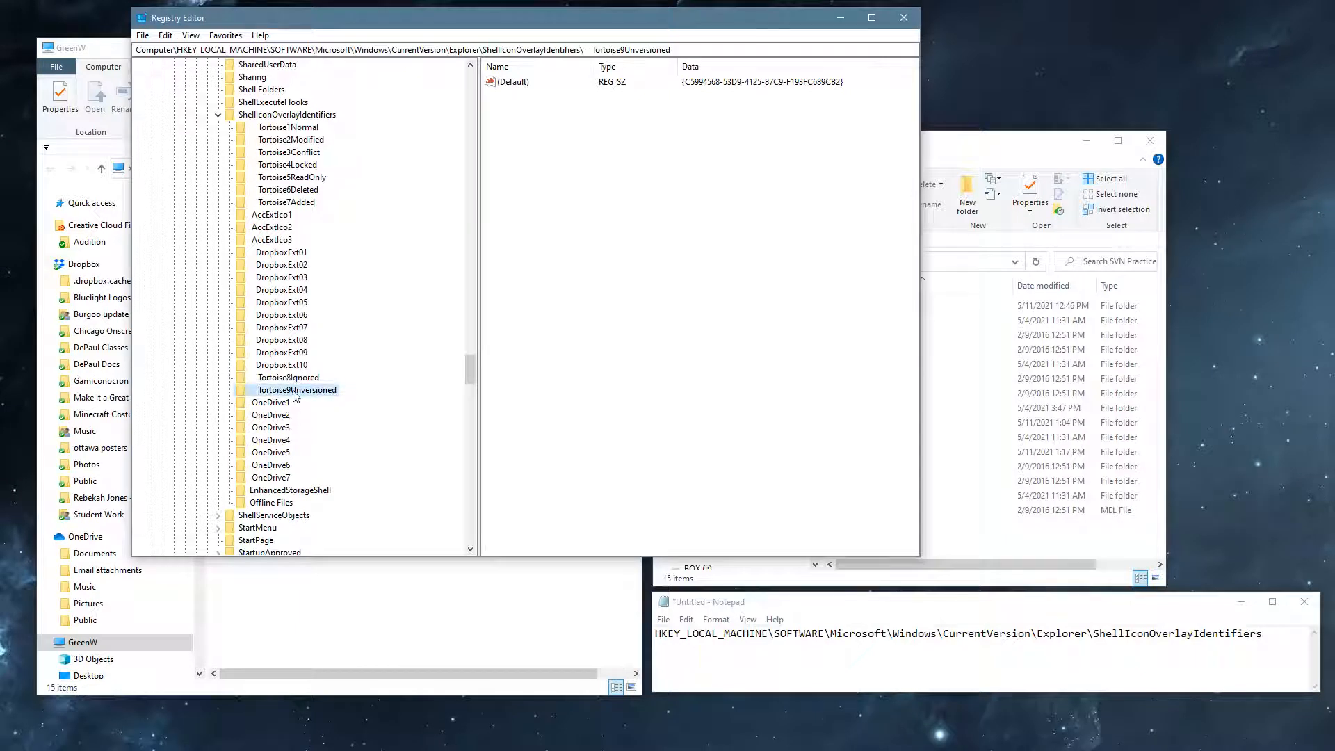
click(285, 453)
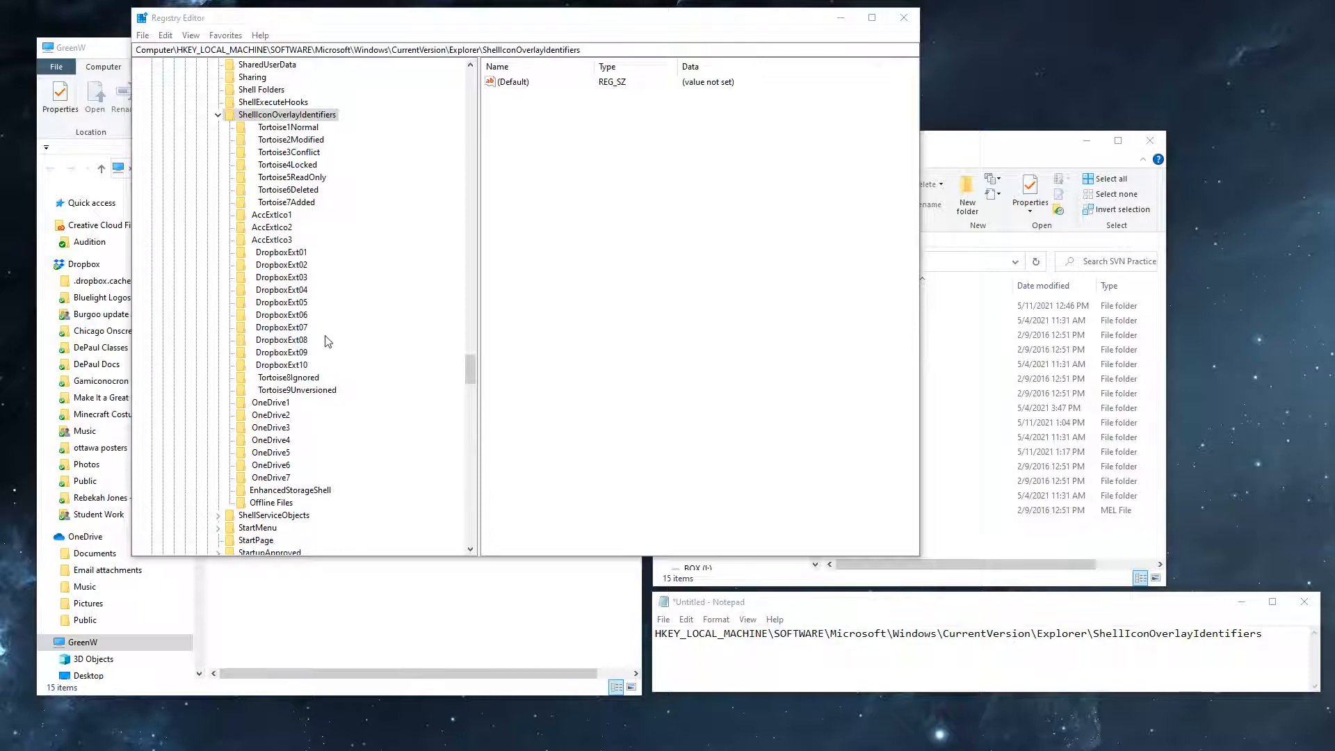
Refresh the ShellIconOverlayIdentifiers key to re-sort its overlay entries
click(218, 115)
click(218, 115)
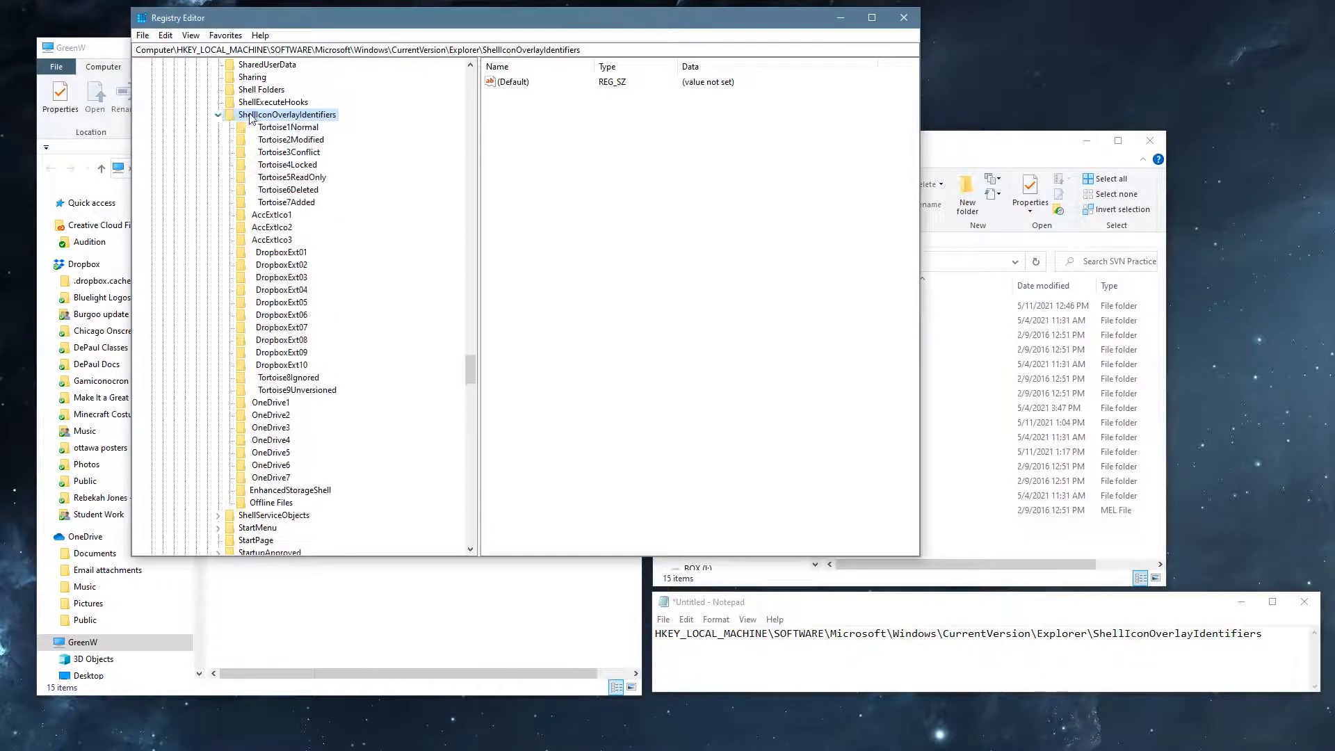
key(F5)
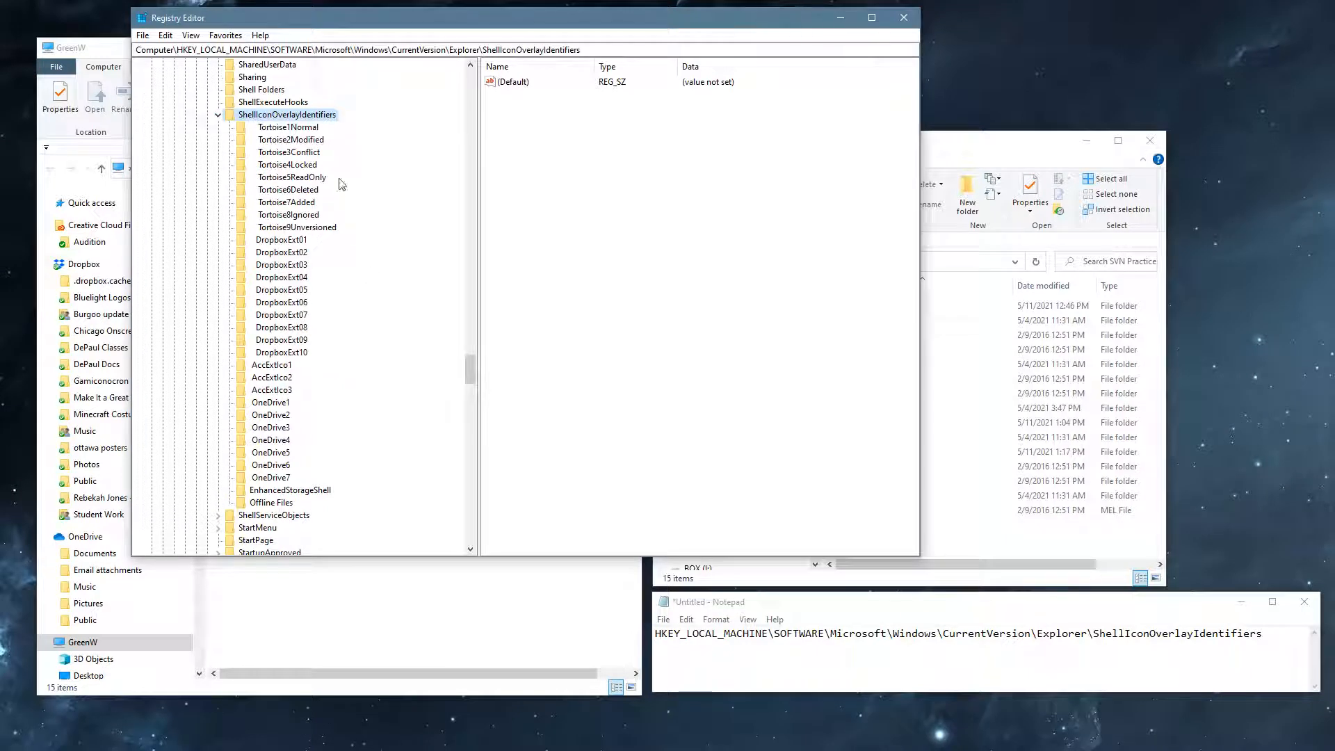
Examine the order of the Tortoise entries in the refreshed ShellIconOverlayIdentifiers list
click(296, 129)
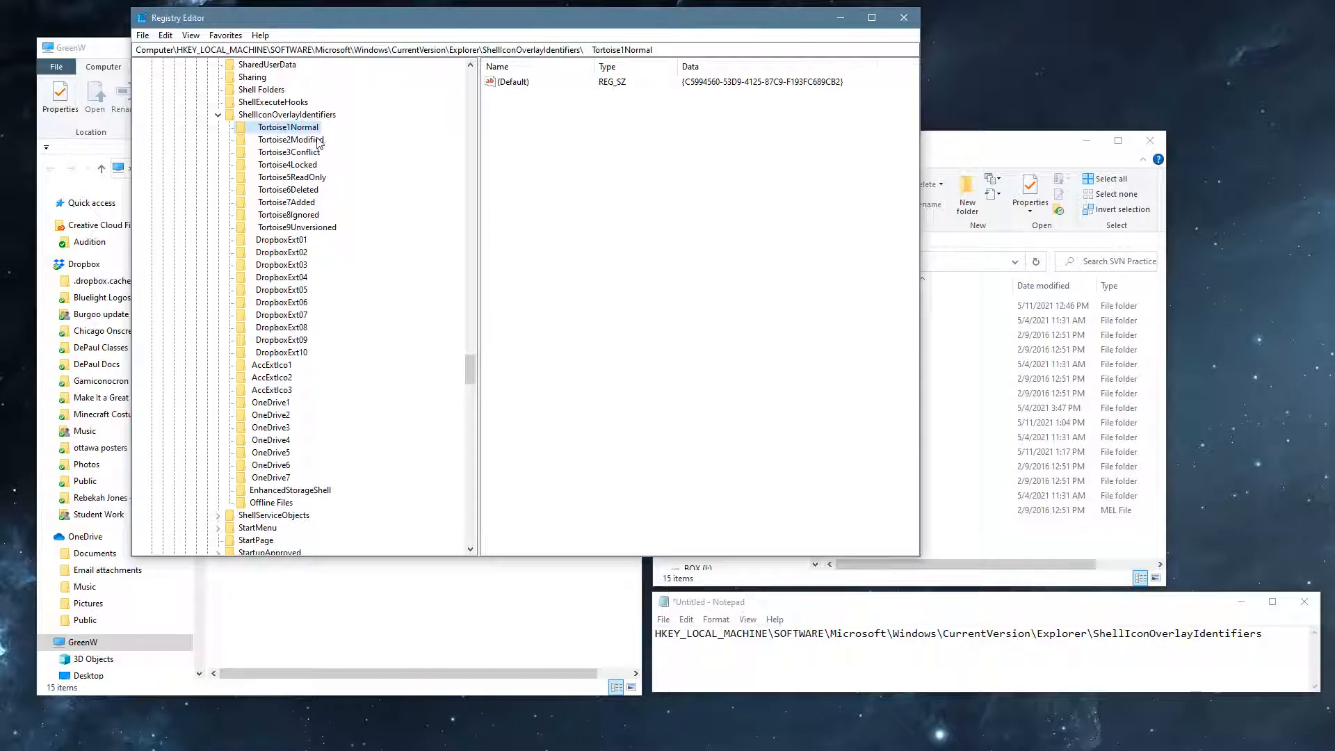
click(307, 165)
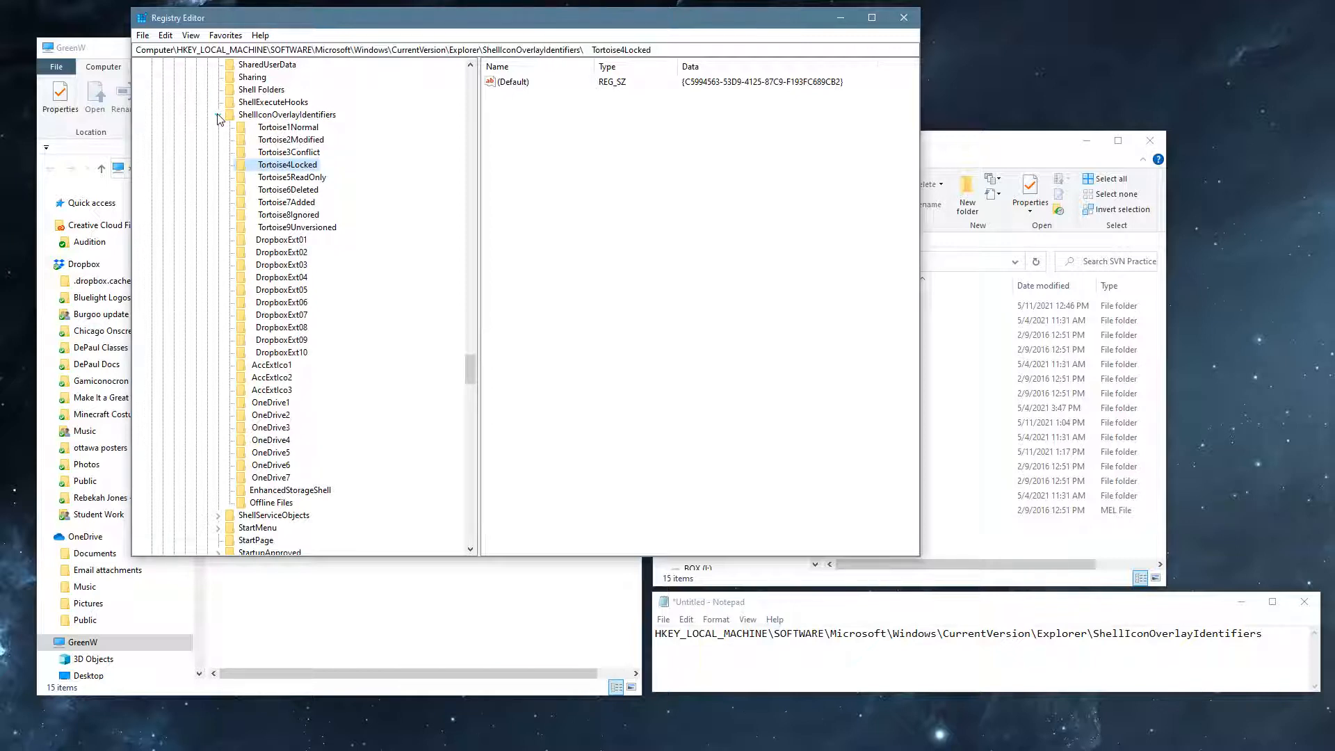
click(307, 117)
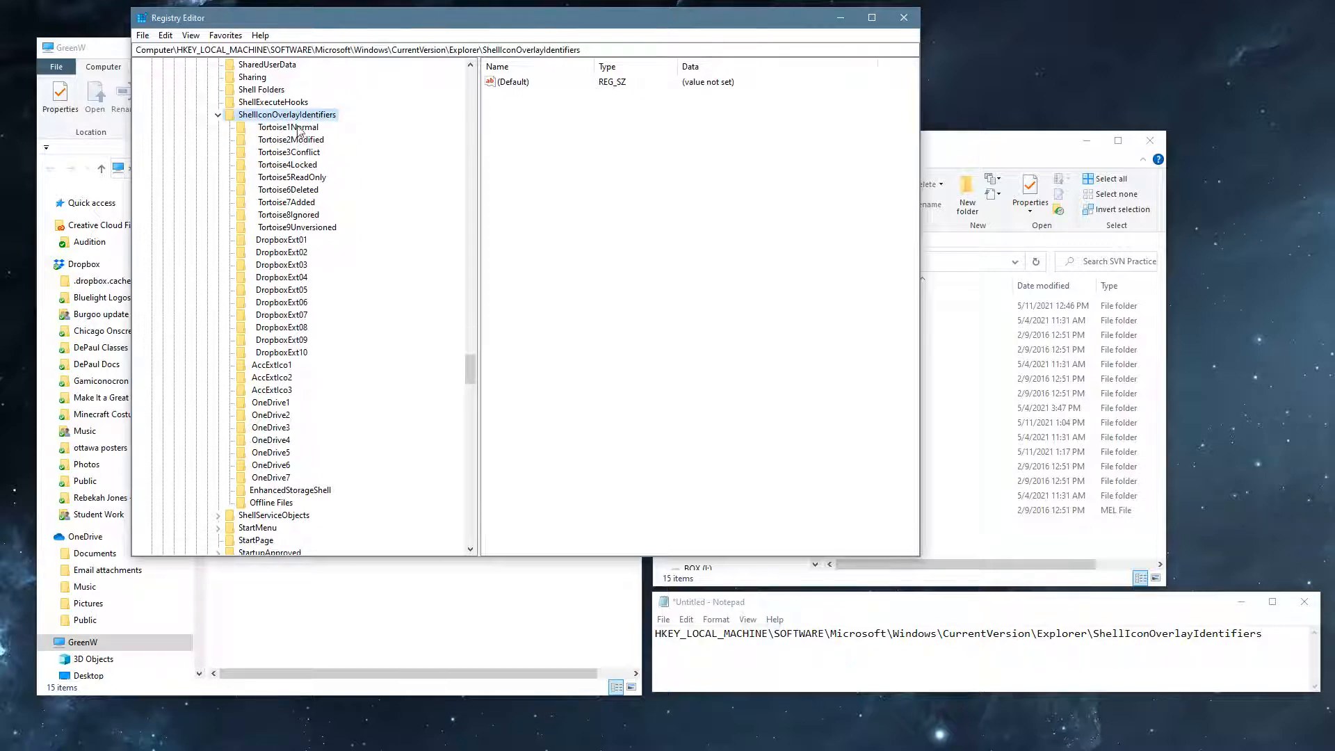
Check the saved favorite for ShellIconOverlayIdentifiers and close Registry Editor
click(229, 38)
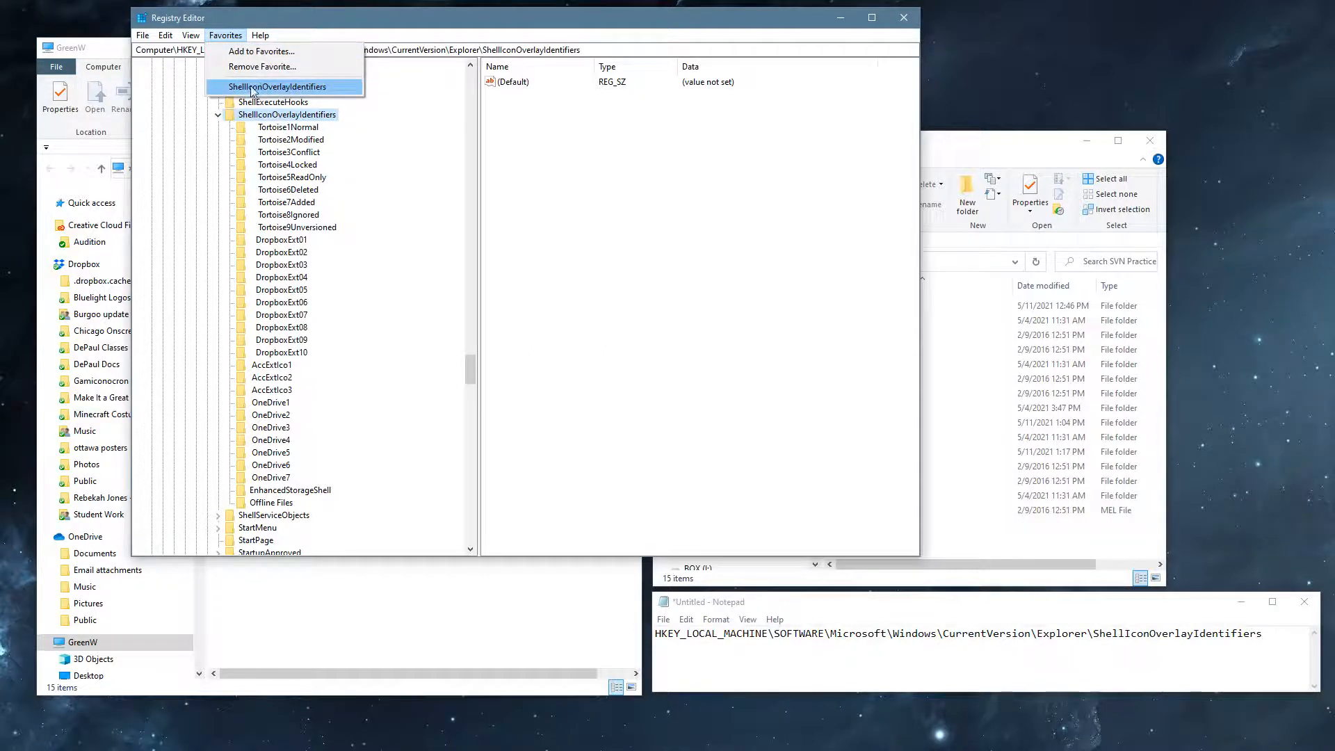
click(275, 116)
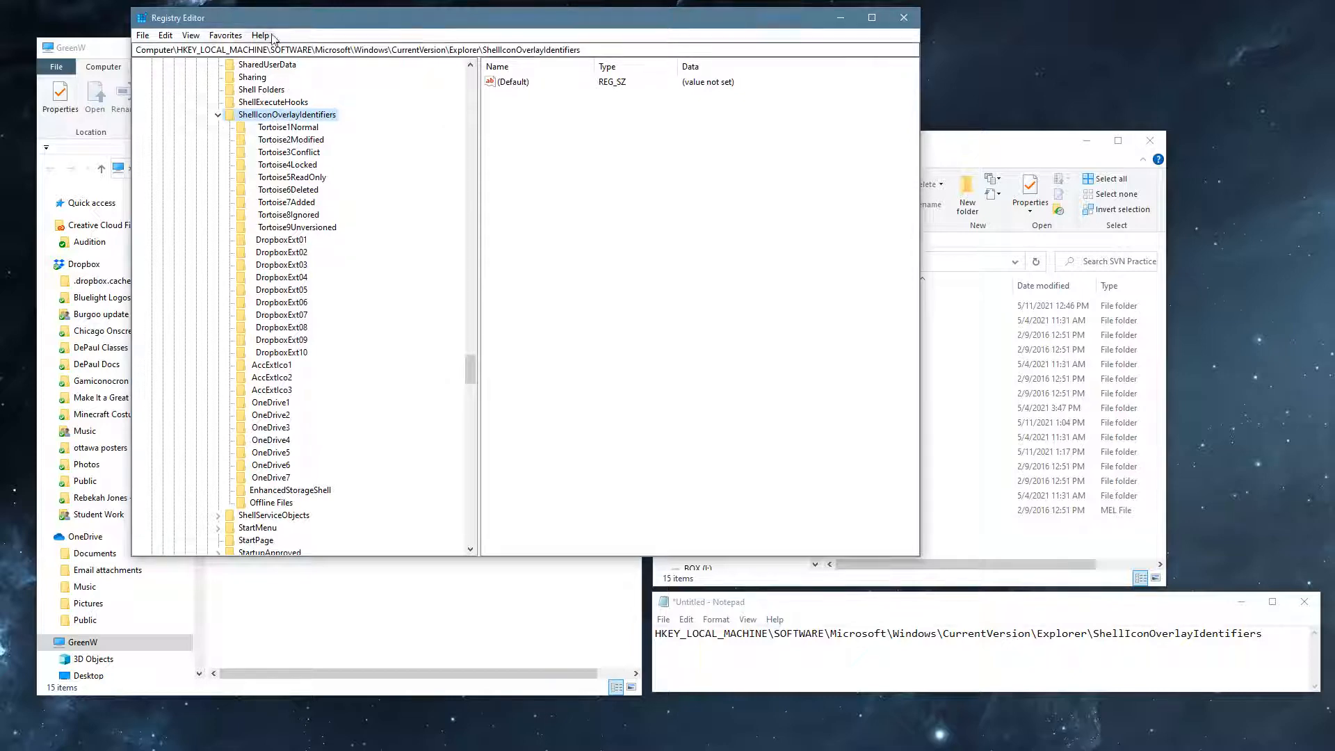
click(903, 17)
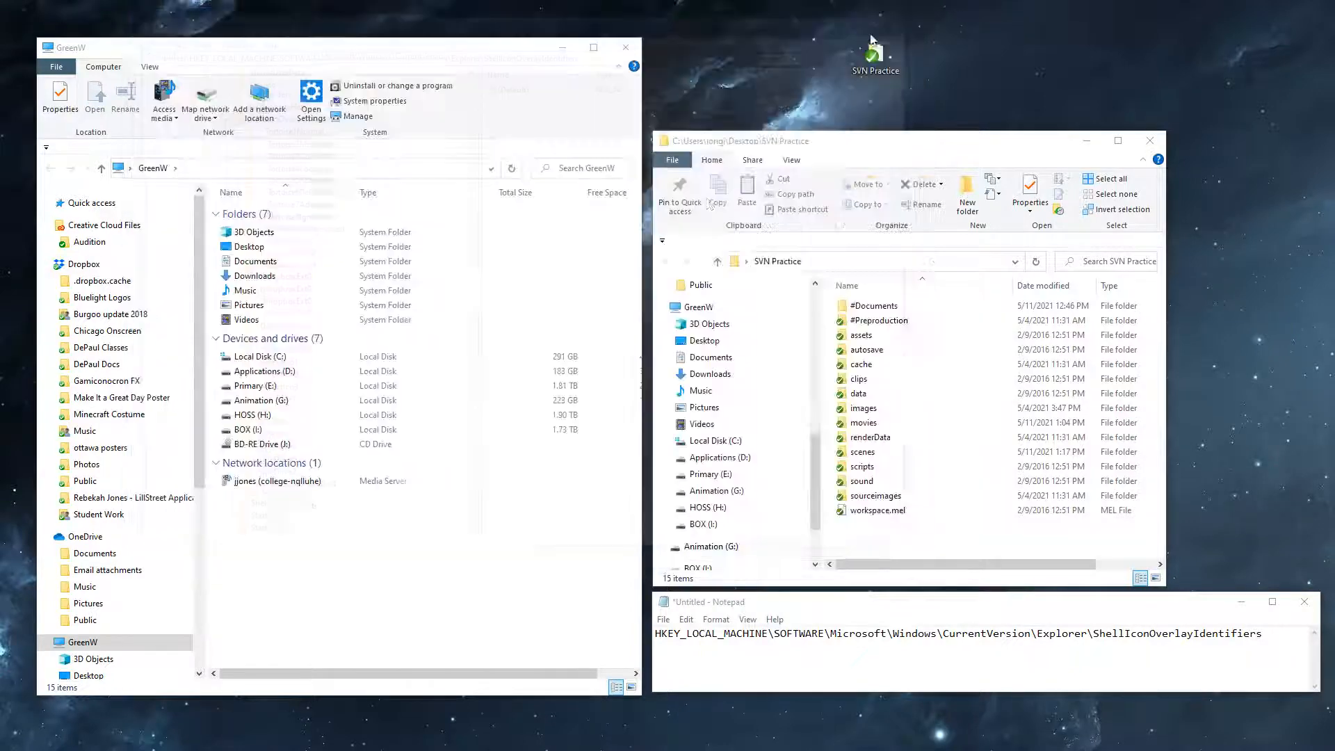